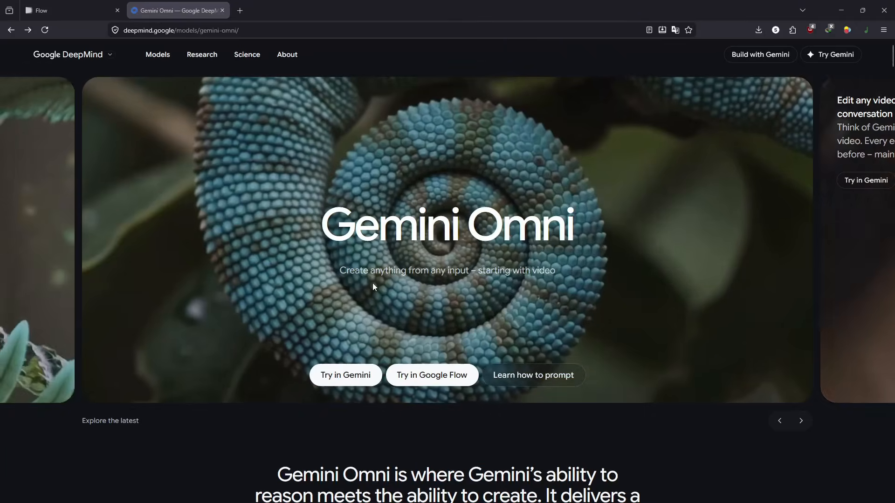
Examine the Gemini Omni page's sections on conversational editing, world transformation, image-based editing and multi-turn consistency
scroll(373, 285, "down", 10)
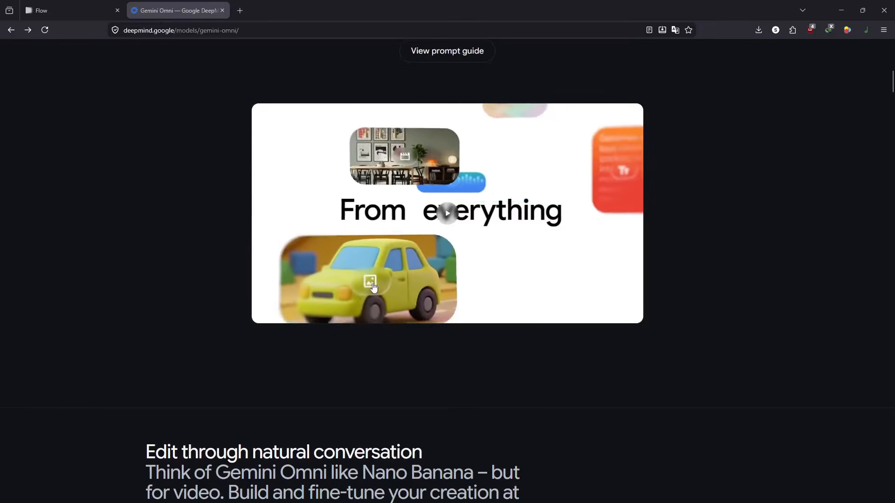
scroll(373, 288, "up", 4)
scroll(375, 292, "up", 7)
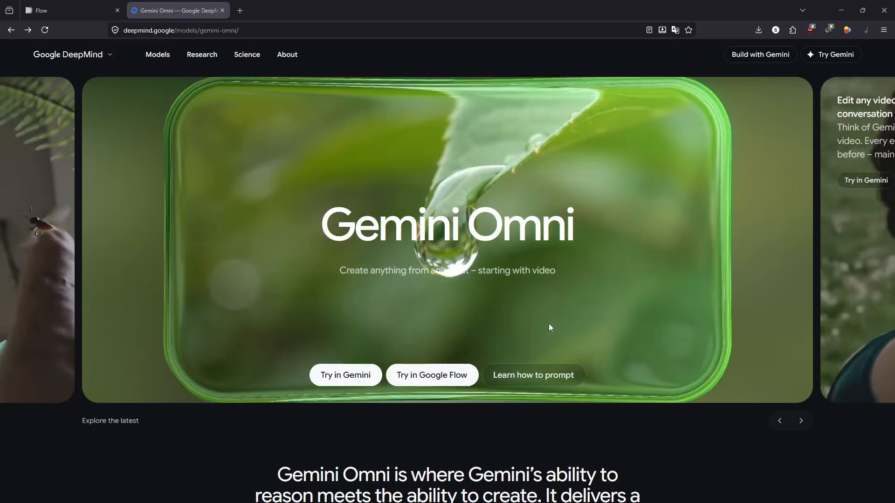
scroll(549, 324, "down", 10)
scroll(549, 328, "down", 15)
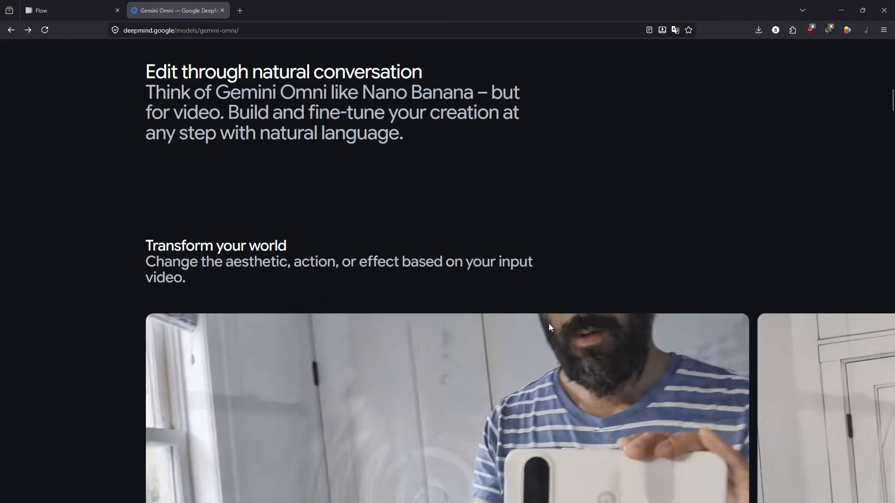
scroll(549, 328, "down", 10)
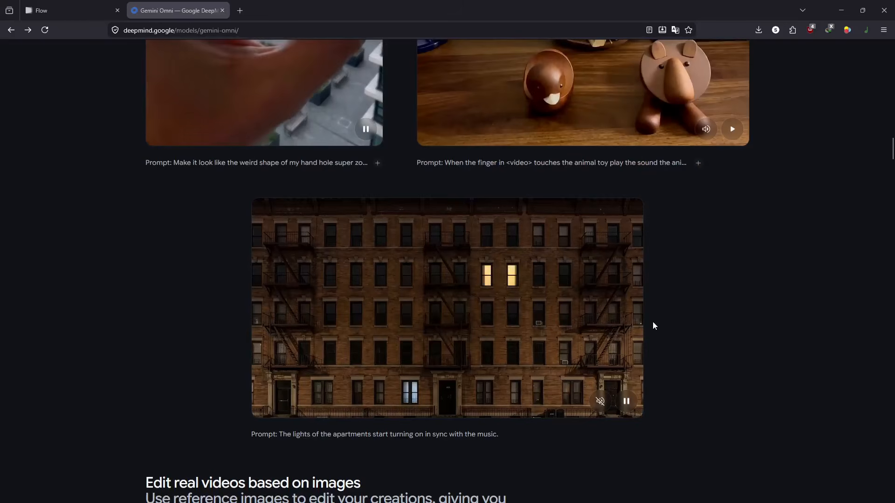
scroll(653, 326, "down", 12)
scroll(653, 325, "down", 11)
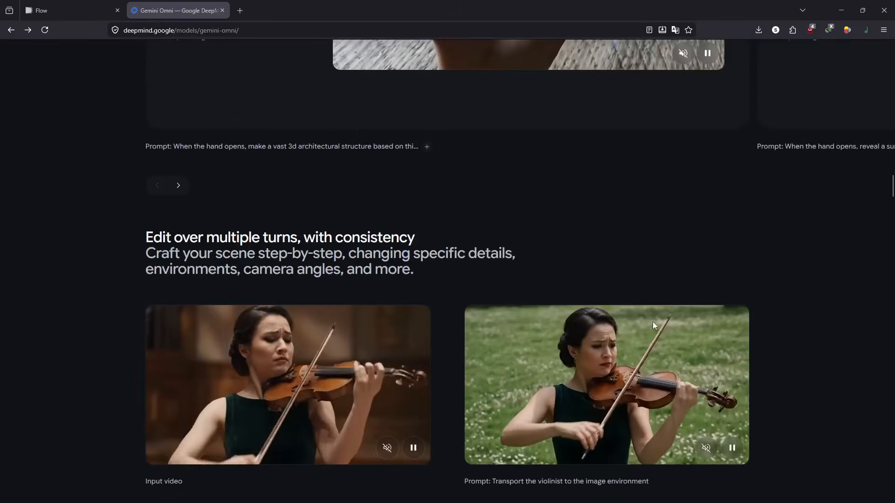
scroll(653, 325, "up", 7)
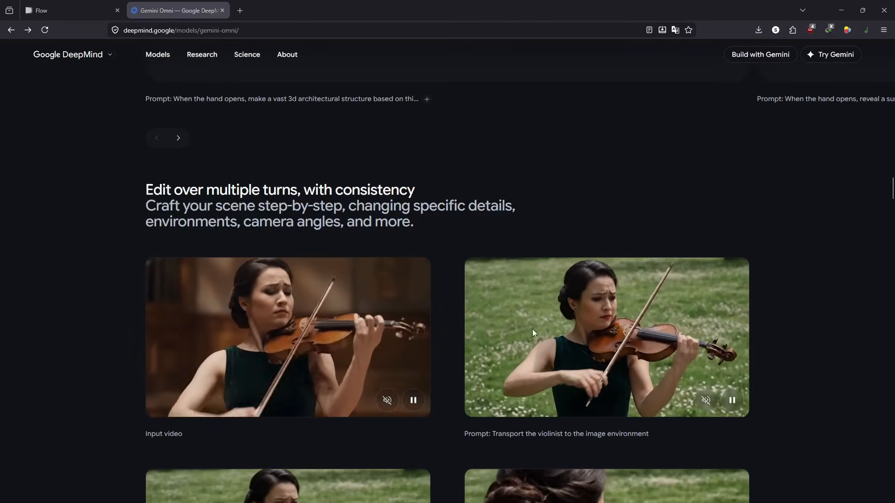
scroll(577, 320, "down", 6)
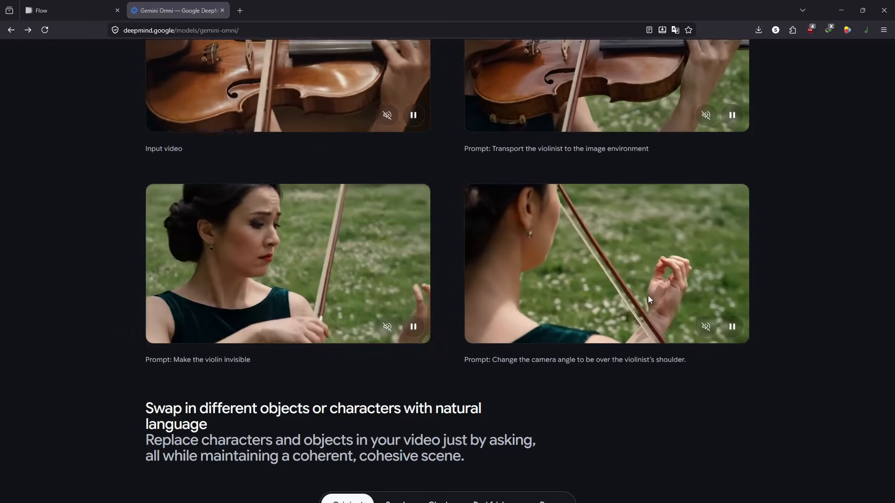
scroll(650, 299, "down", 8)
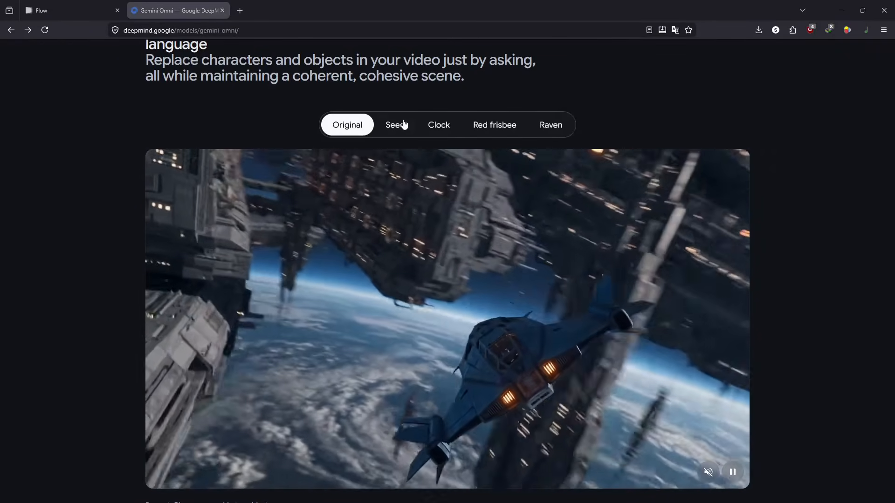
View the Seed, Clock, Red frisbee and Raven versions of the spaceship object-swap demo and its prompt
left_click(403, 122)
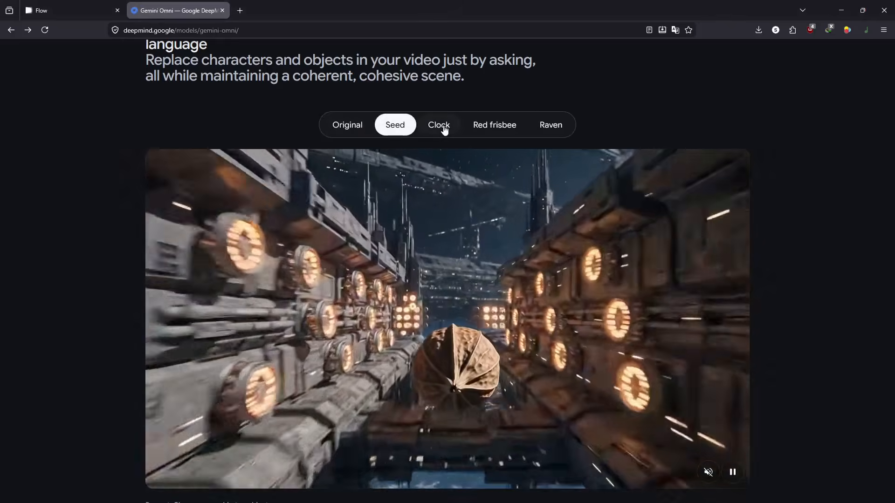
left_click(442, 129)
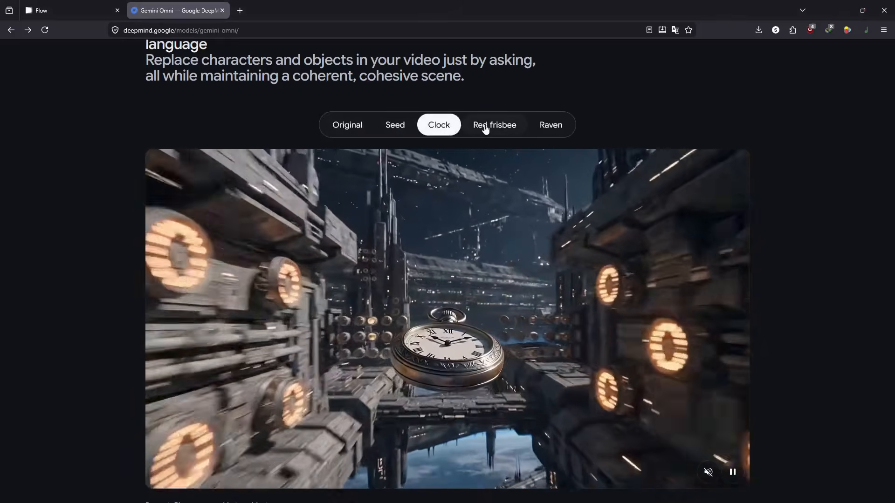
left_click(489, 126)
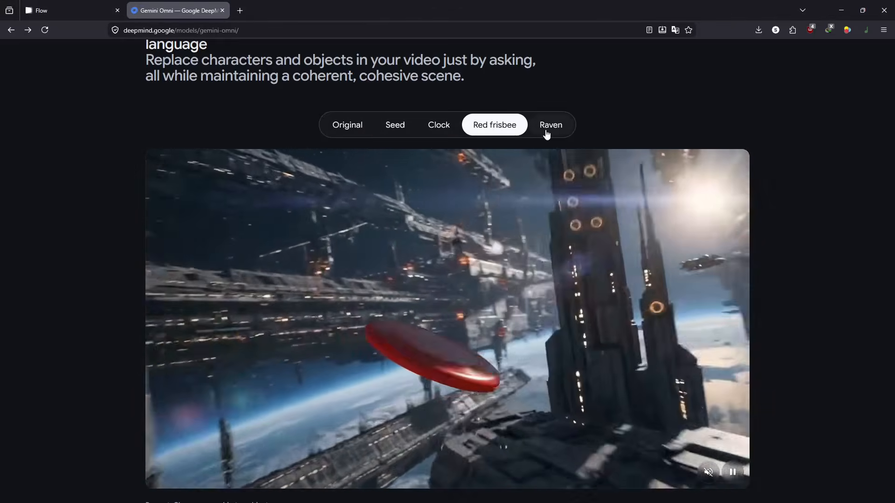
left_click(547, 134)
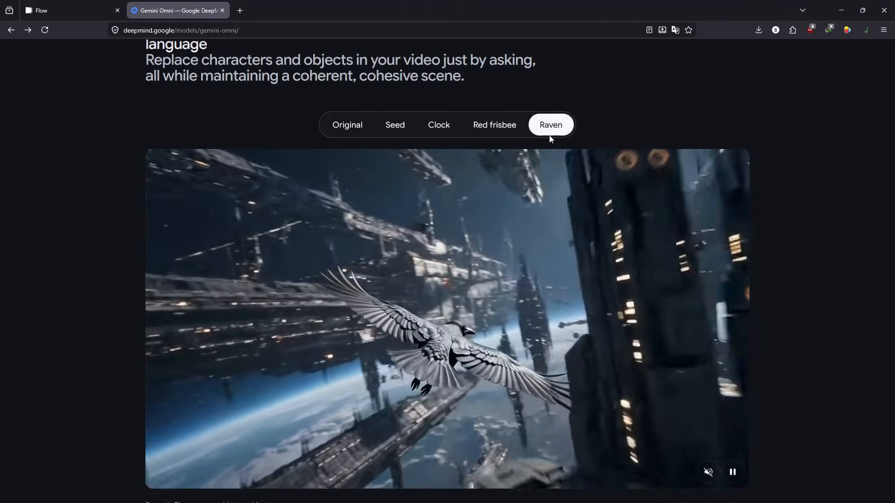
scroll(565, 231, "down", 5)
scroll(565, 231, "down", 3)
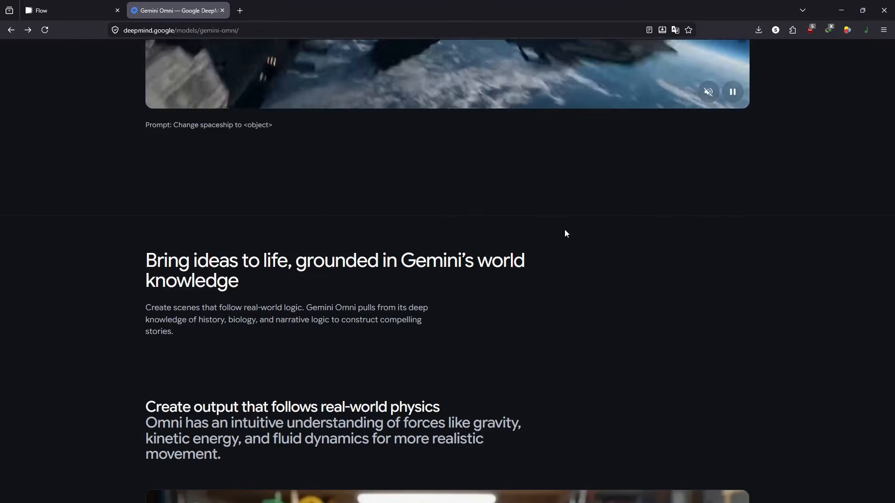
Switch to Google Flow and open the project dated 20 May, 03:32 pm
left_click(94, 10)
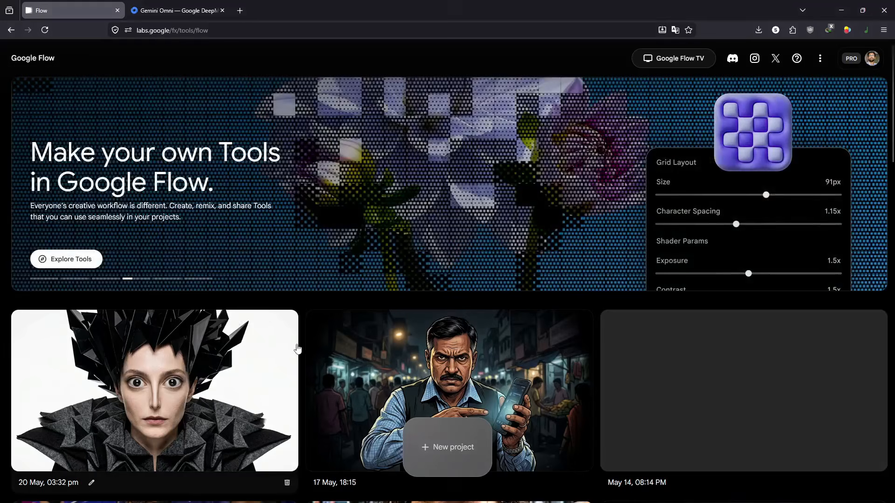
left_click(176, 368)
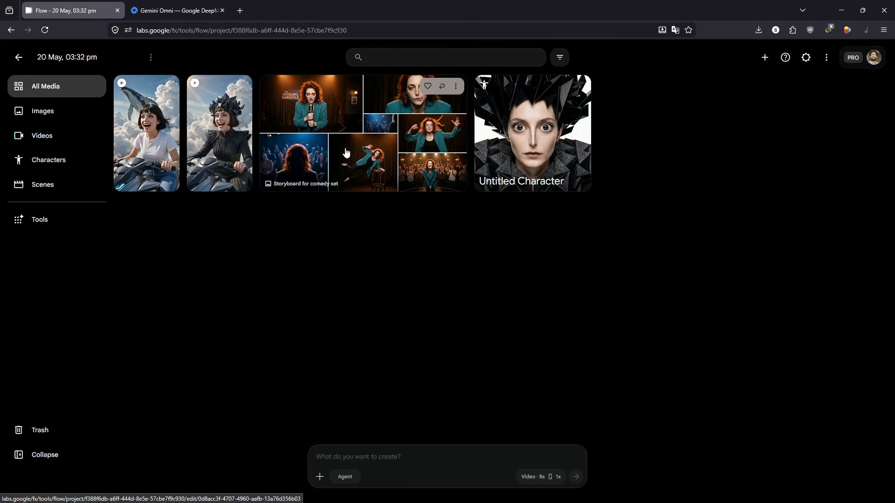
Review the jet ski video with the custom character and its whale and T-shirt variant, then return to the project media
left_click(231, 139)
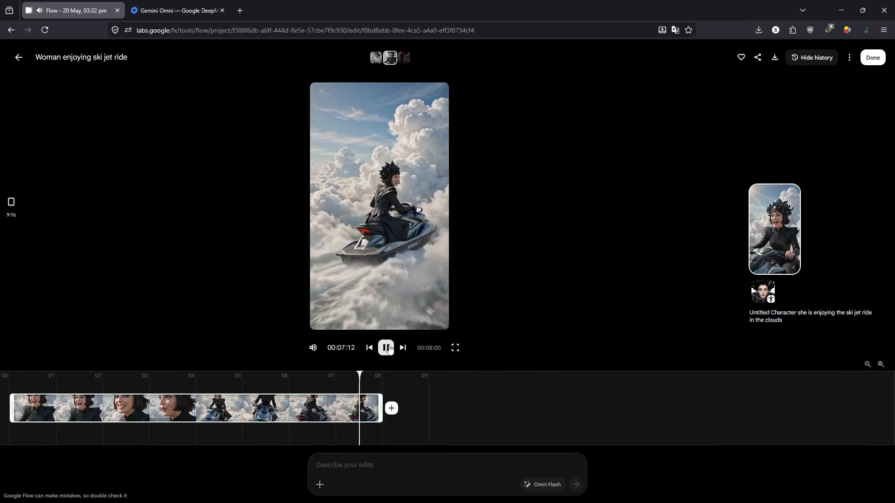
left_click(387, 348)
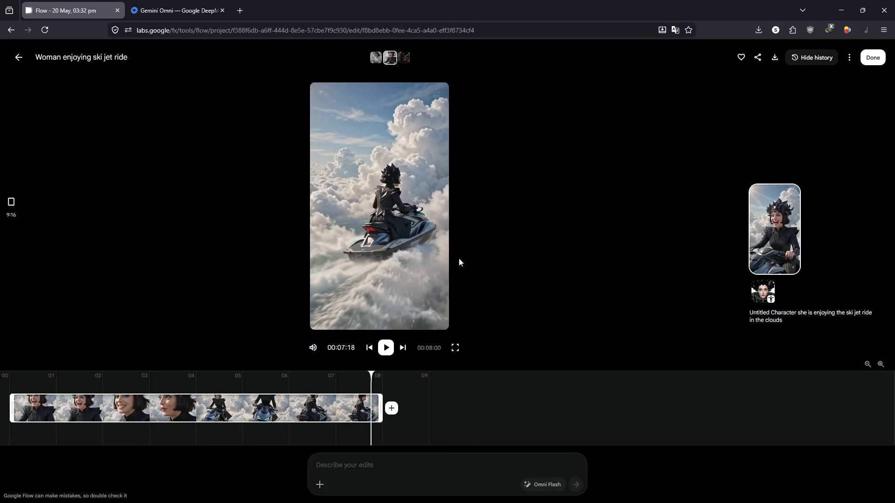
left_click(375, 60)
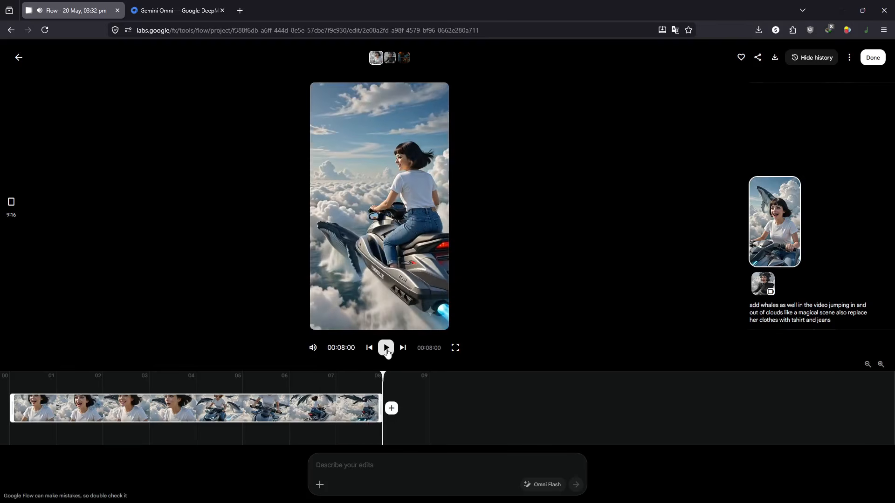
left_click(872, 58)
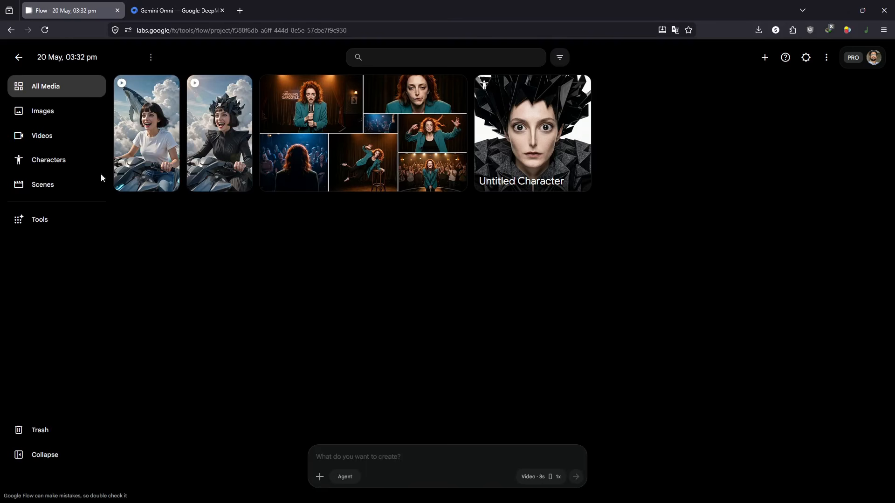
Create a new character from The Wicked sample prompt, generated with Nano Banana 2
left_click(59, 159)
left_click(190, 144)
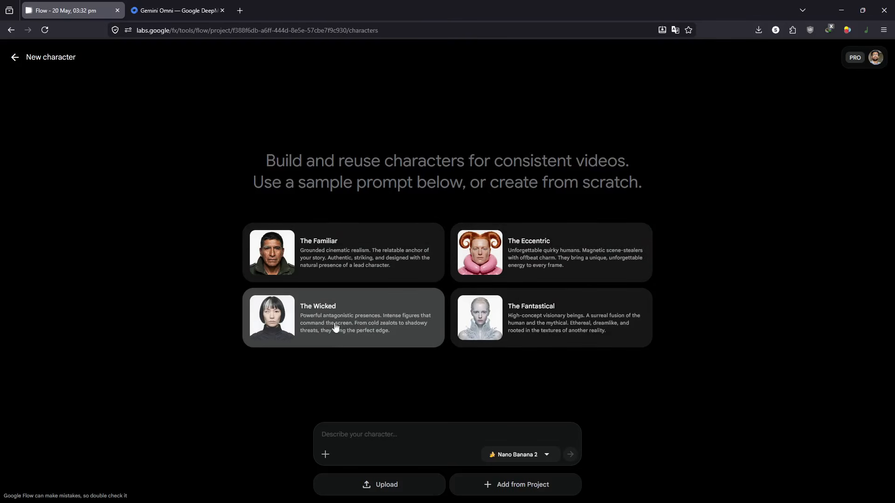
left_click(373, 328)
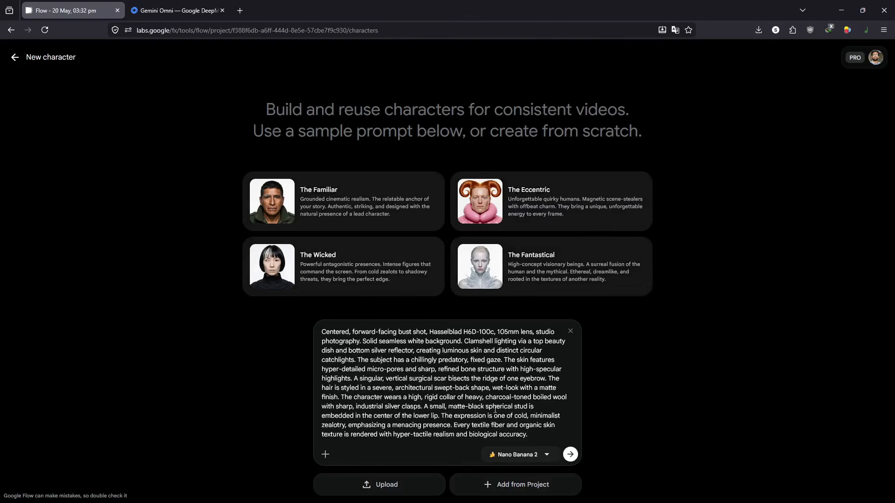
left_click(547, 458)
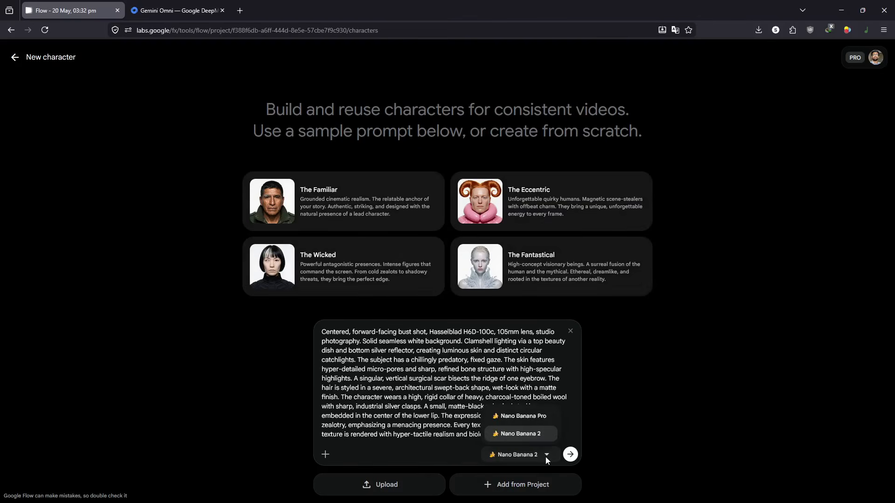
left_click(547, 457)
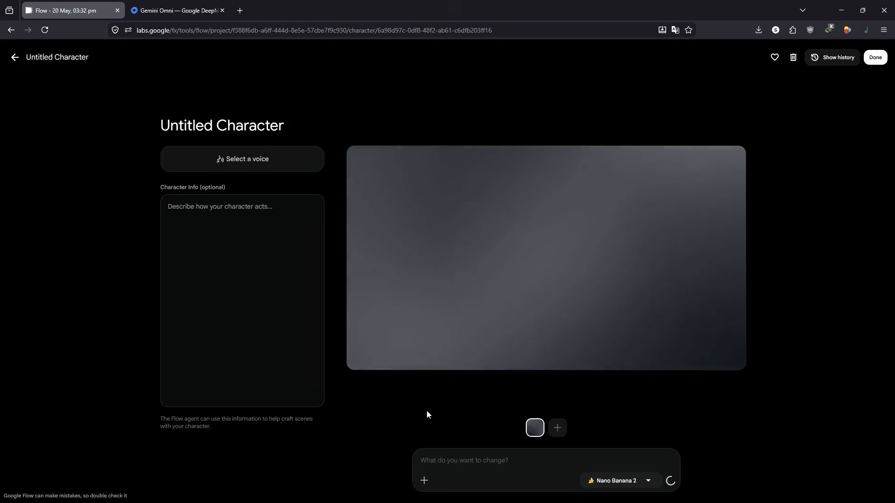
Preview the Achernar, Despina and Erinome voices for the character, and leave the voice selection without adding one
left_click(250, 159)
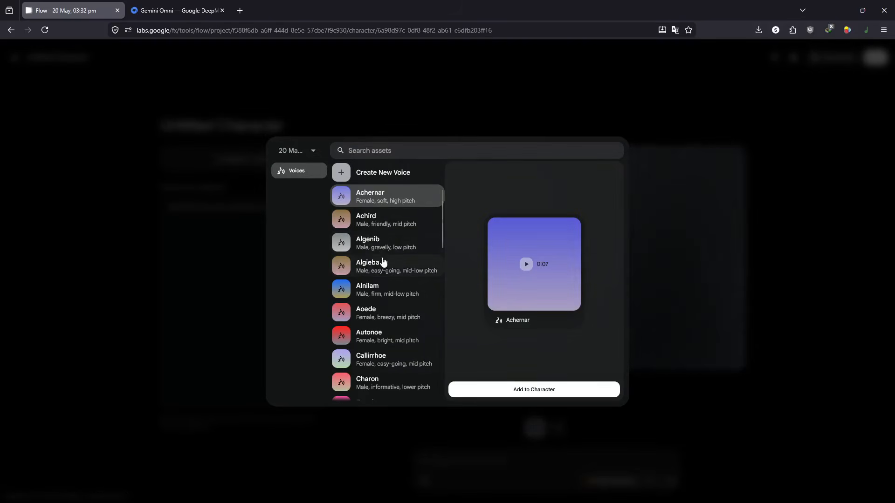
scroll(383, 262, "down", 3)
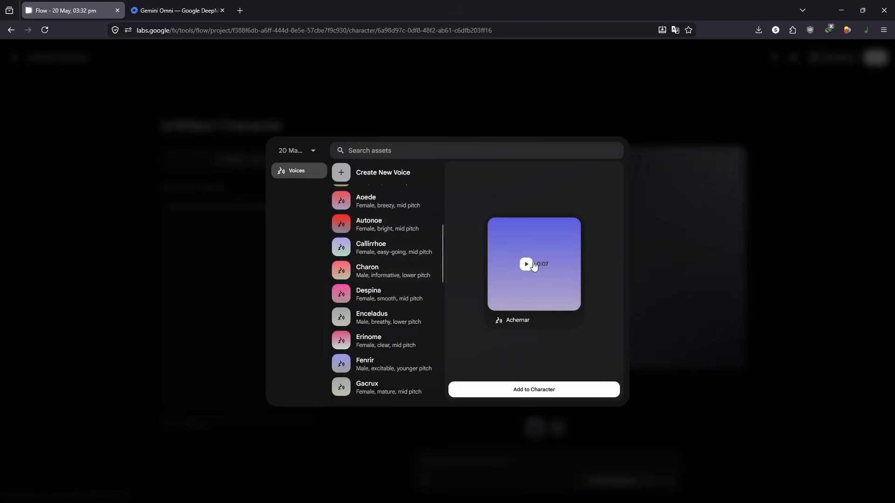
left_click(531, 264)
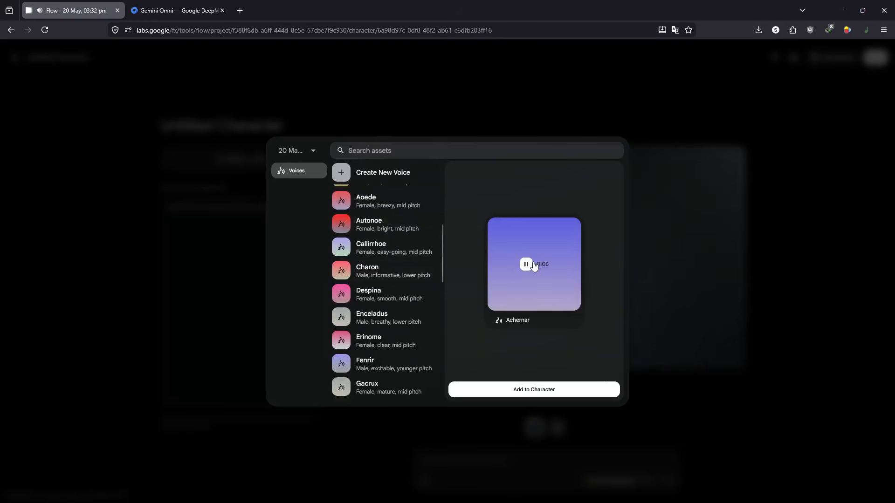
left_click(409, 297)
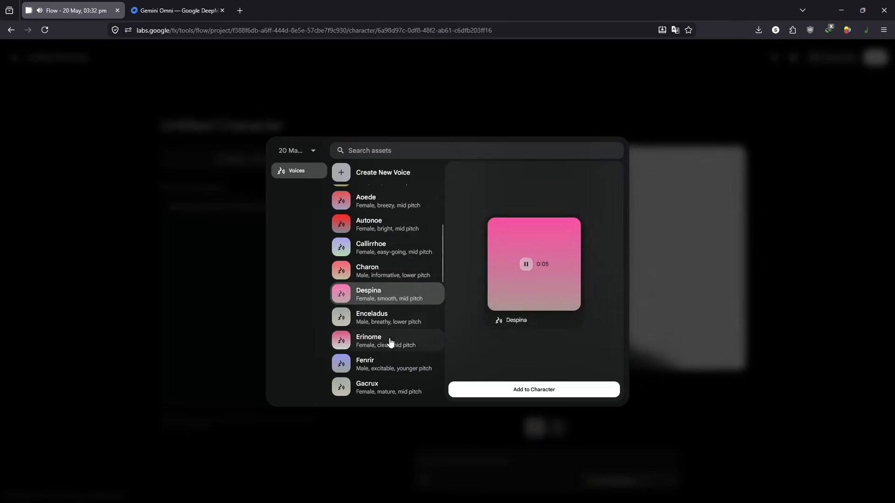
left_click(387, 343)
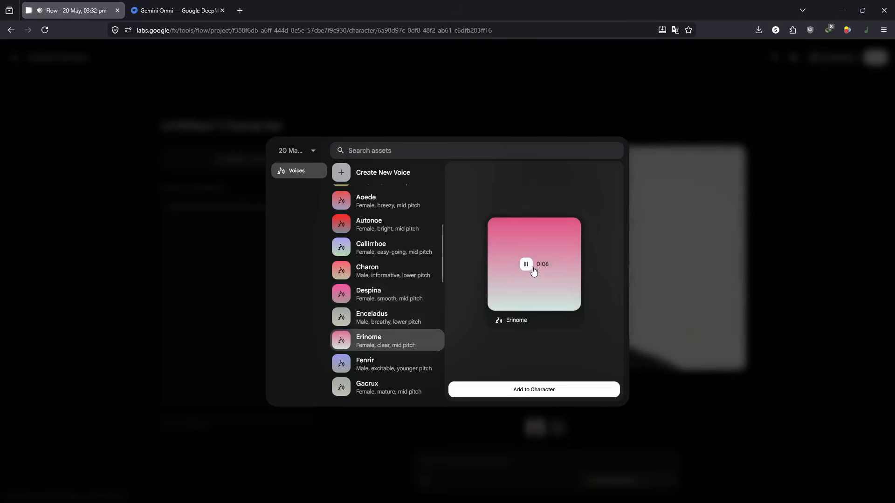
left_click(114, 304)
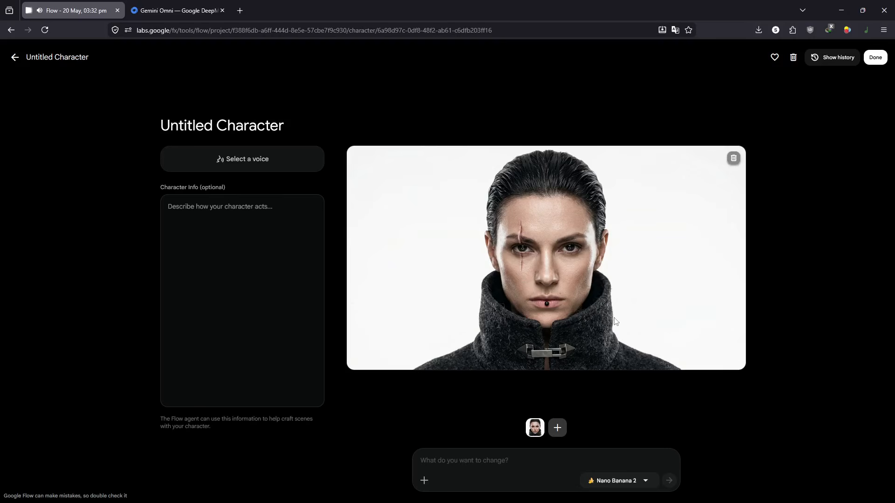
Add a second character image, generating the full-body triptych from the suggested prompt with Nano Banana 2
left_click(557, 428)
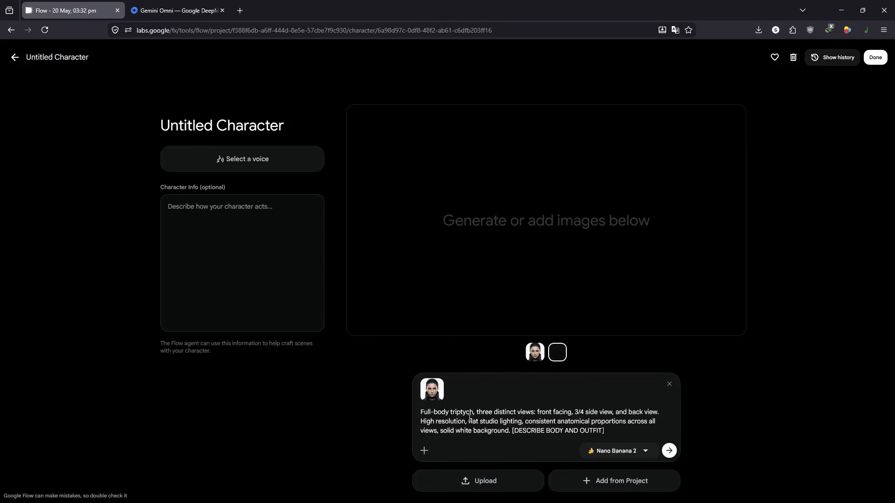
left_click(670, 452)
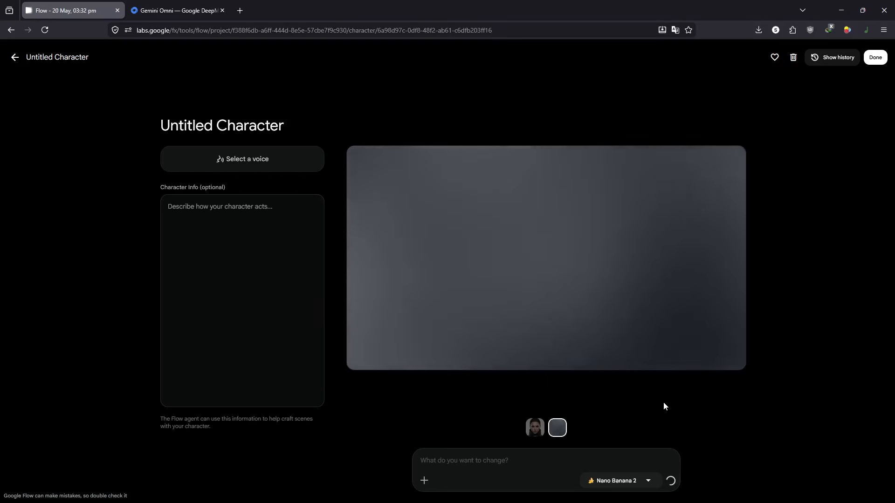
Reopen the voice selection for the character and look through the Vindemiatrix, Zubenelgenubi and Zephyr voices
left_click(248, 163)
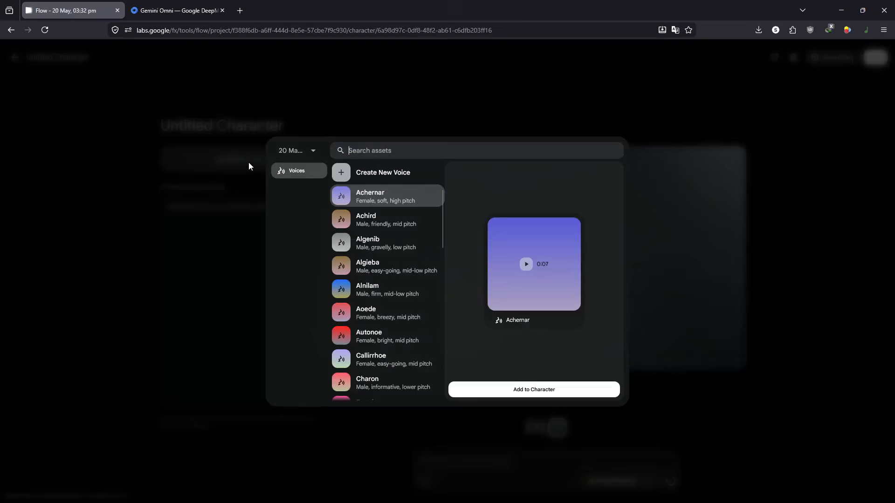
scroll(382, 266, "down", 8)
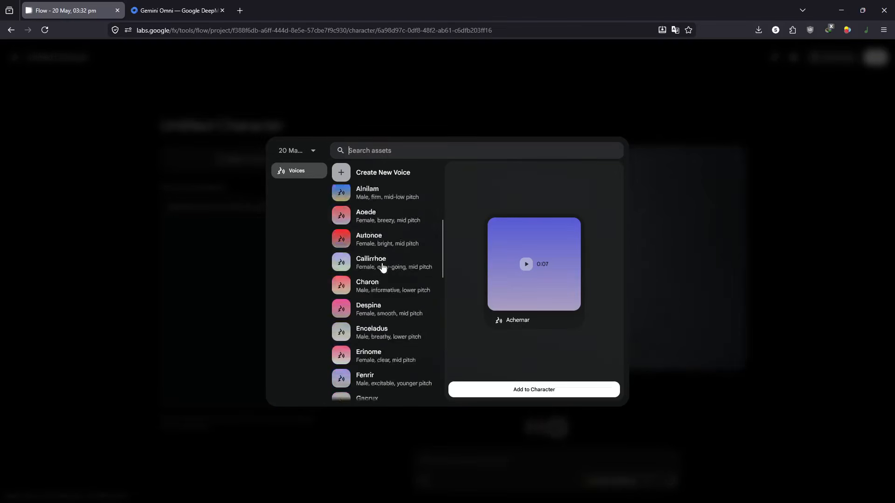
scroll(383, 266, "down", 5)
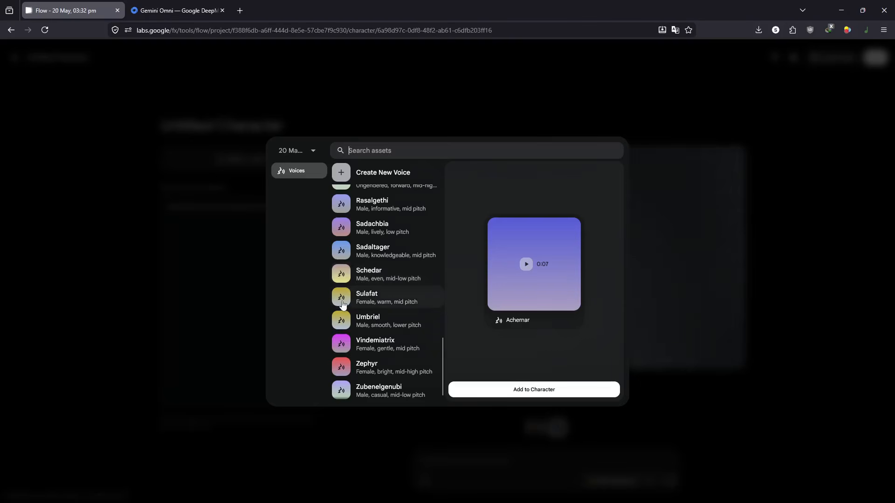
left_click(339, 346)
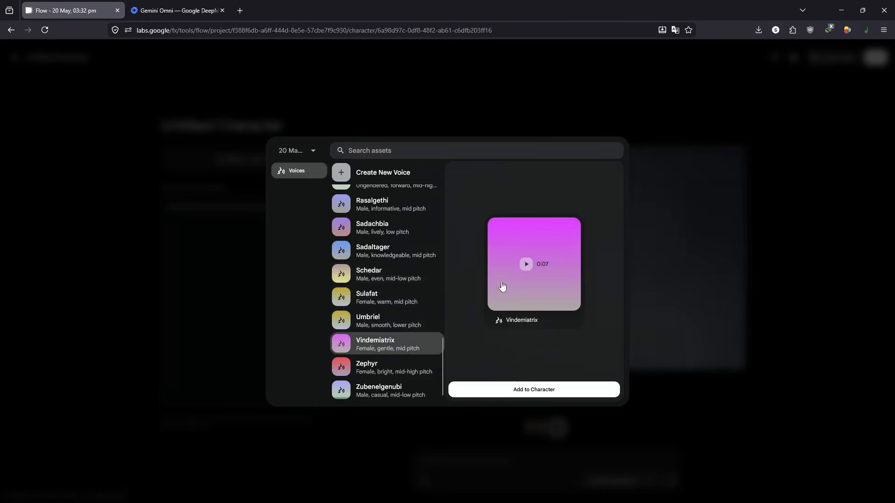
left_click(525, 265)
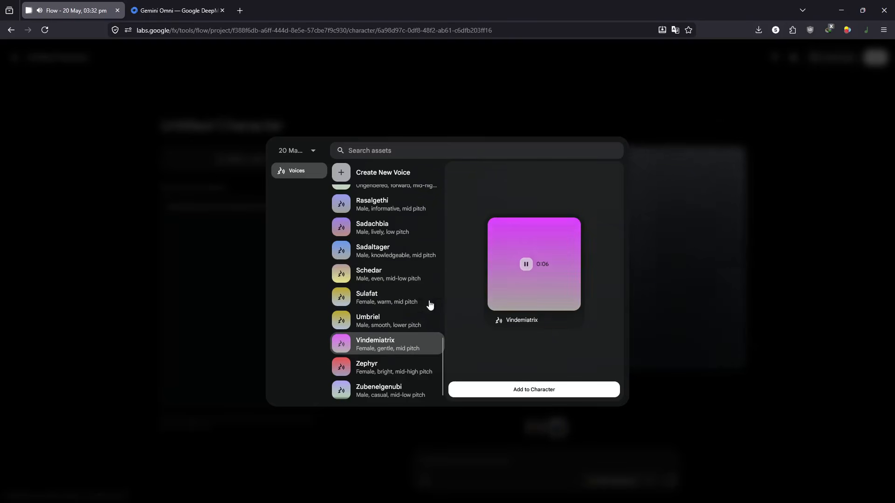
left_click(356, 388)
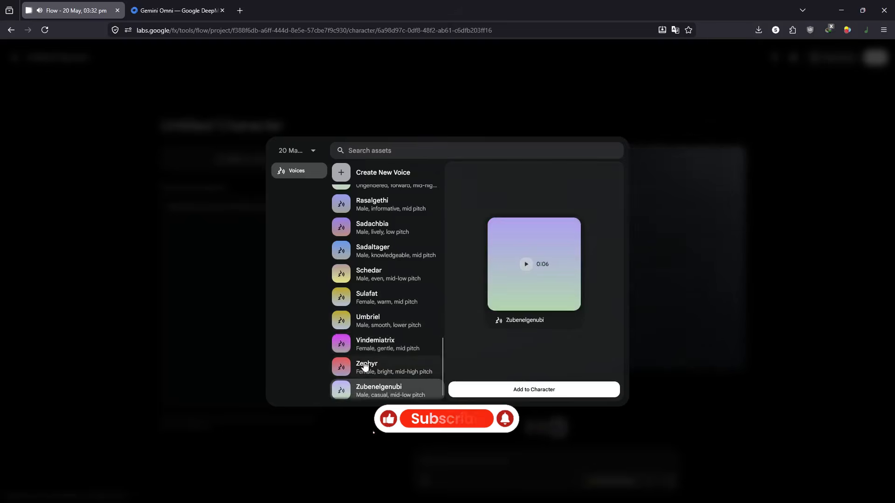
left_click(401, 366)
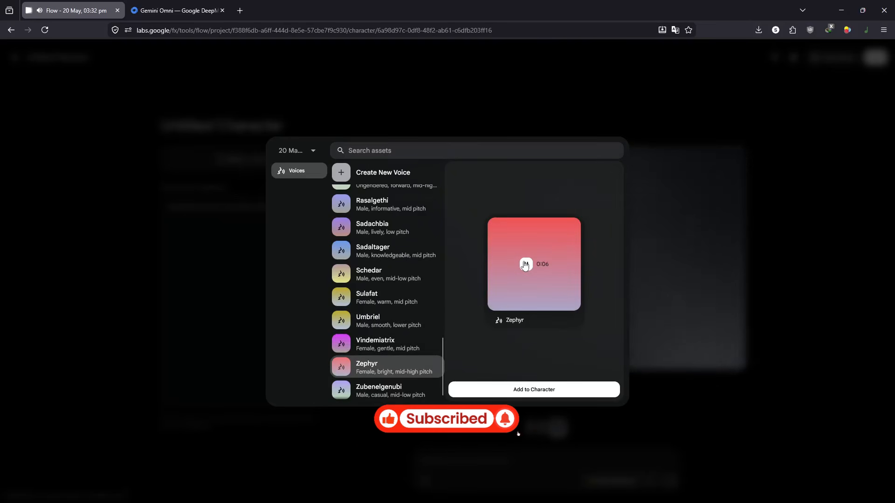
left_click(525, 265)
scroll(409, 286, "up", 15)
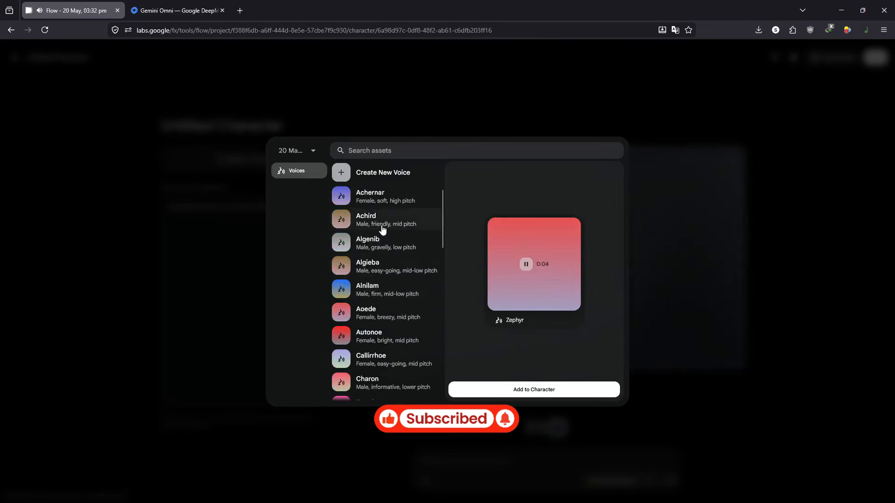
Compare the Achernar, Aoede, Autonoe and Callirrhoe voices, and add Aoede to the character
left_click(386, 198)
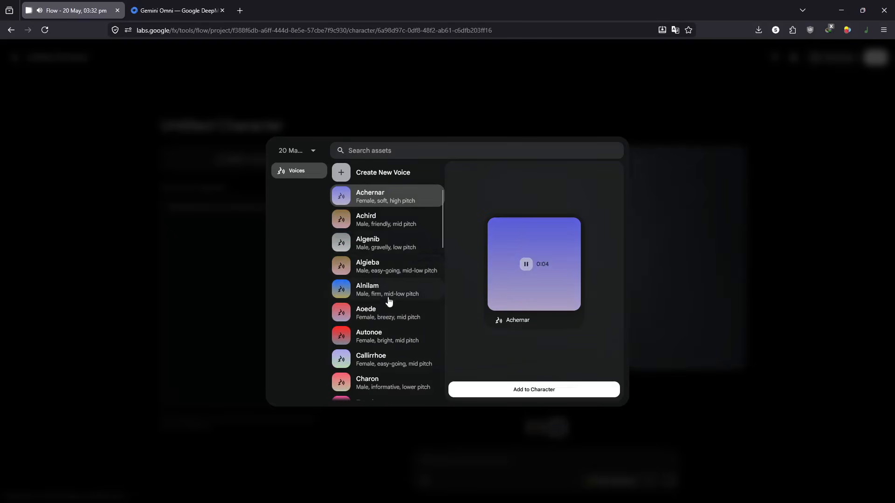
left_click(387, 312)
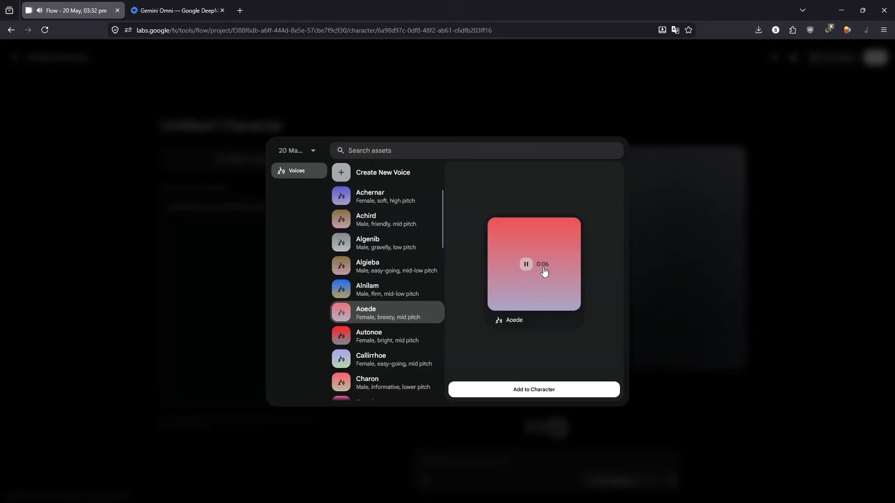
left_click(379, 335)
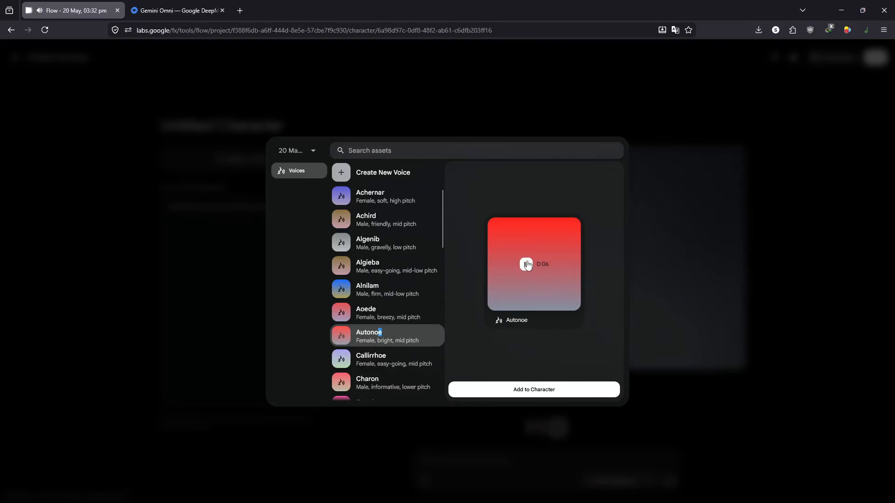
left_click(406, 362)
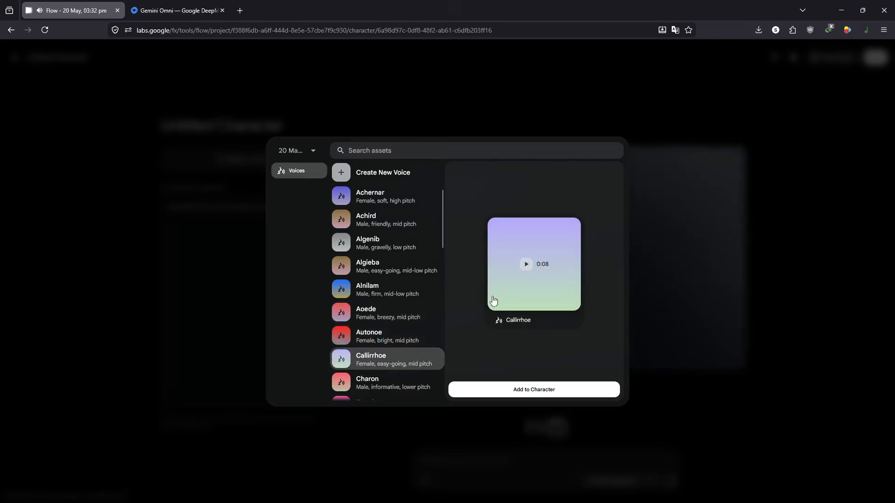
left_click(401, 311)
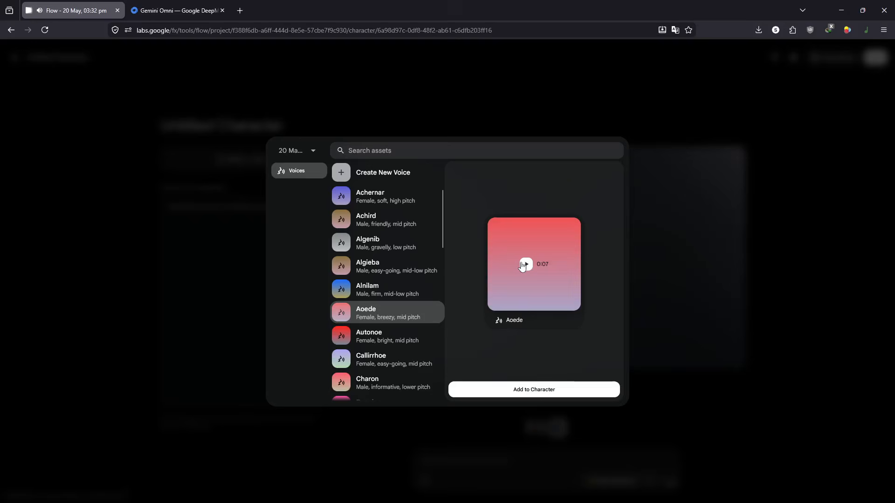
left_click(518, 390)
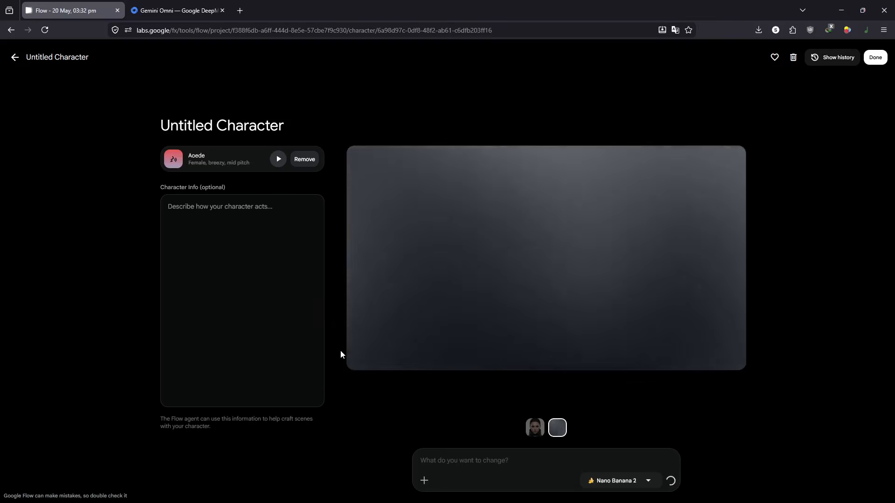
Rename the untitled character as Scary and finish editing it
left_click(202, 133)
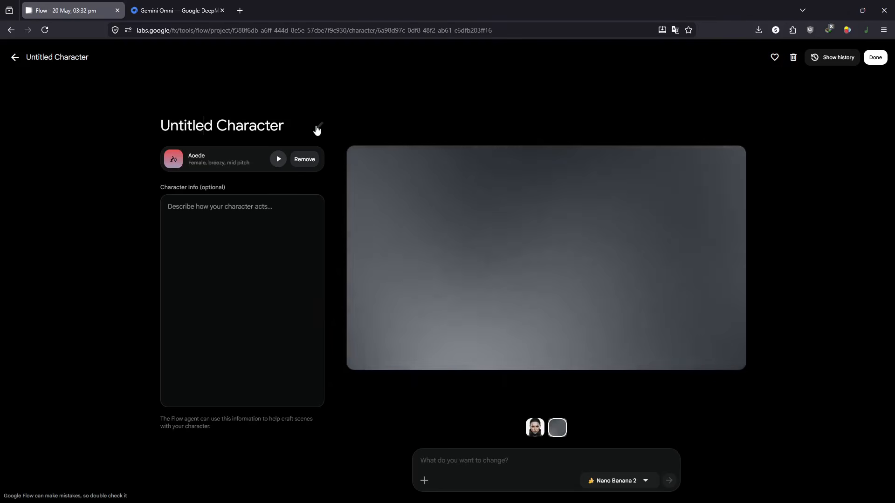
left_click(319, 127)
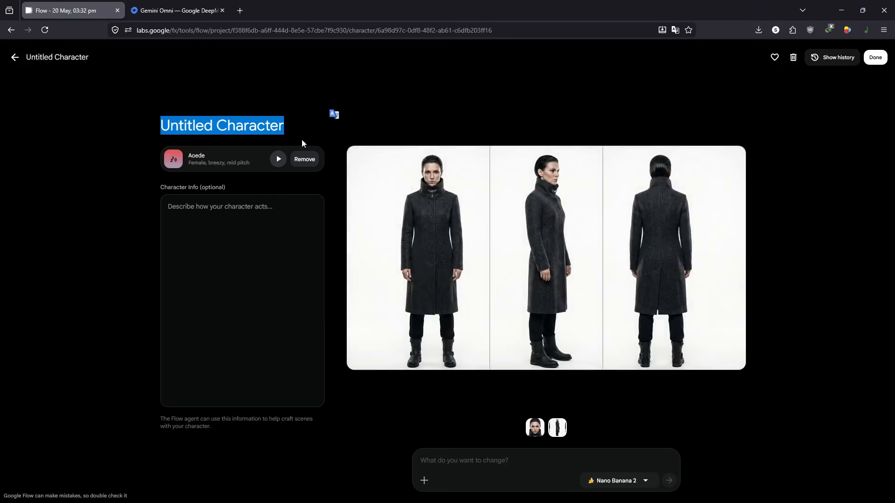
type("Scary")
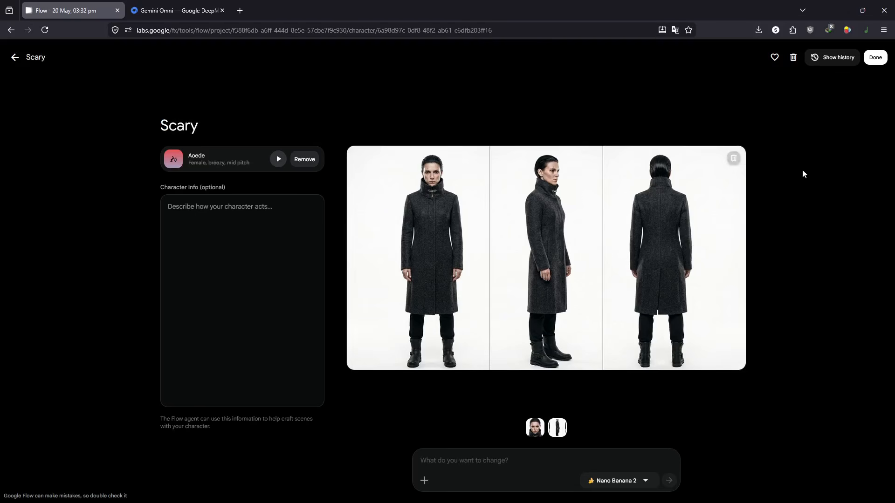
left_click(869, 65)
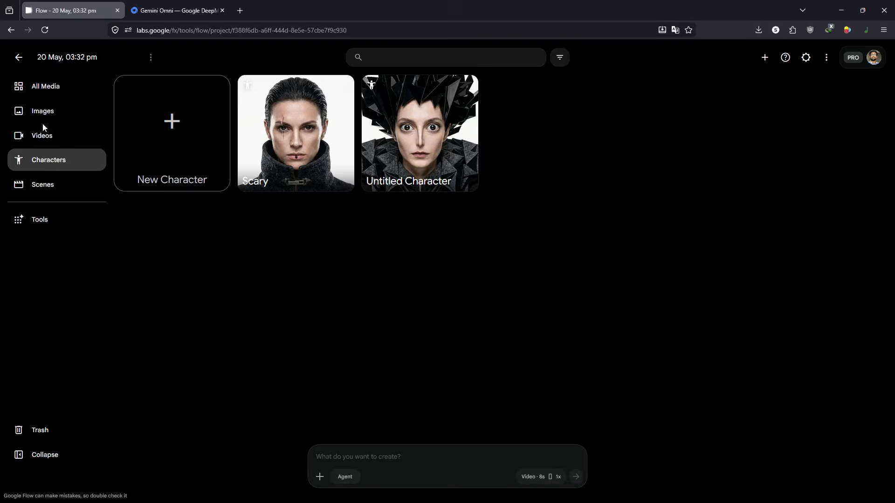
Go to the project's videos and insert the Scary character into a new video prompt as an @ reference
left_click(43, 136)
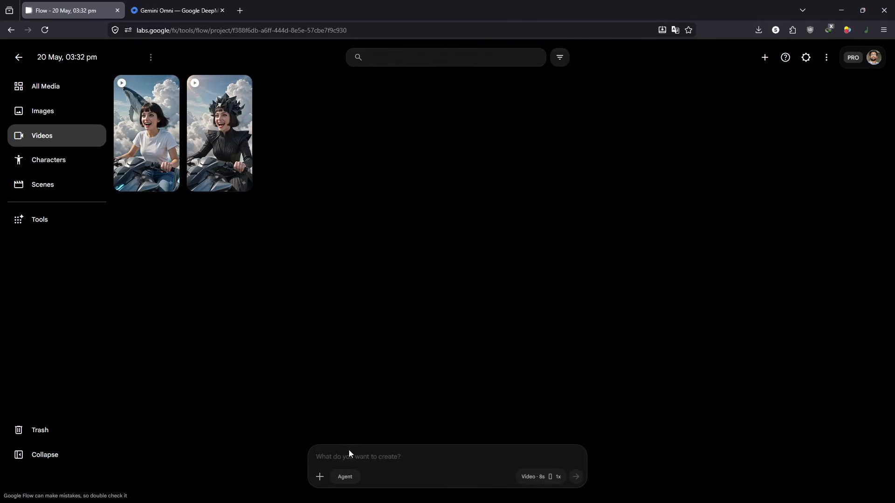
left_click(320, 477)
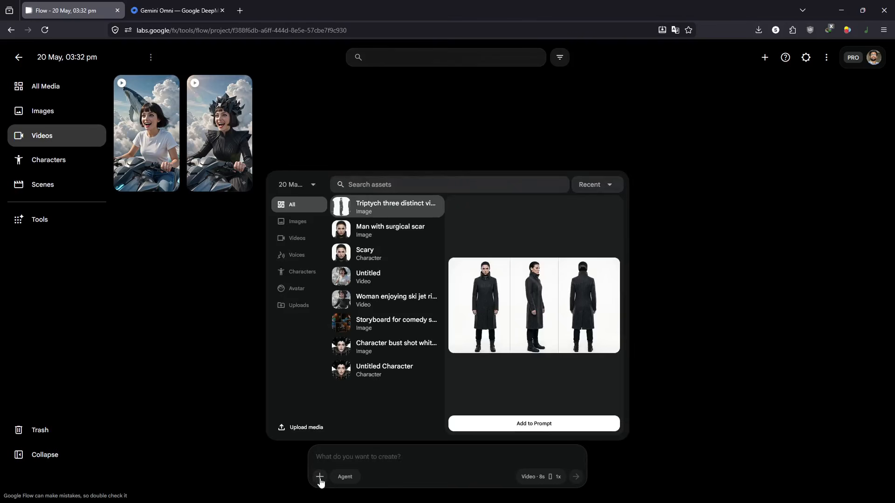
left_click(346, 456)
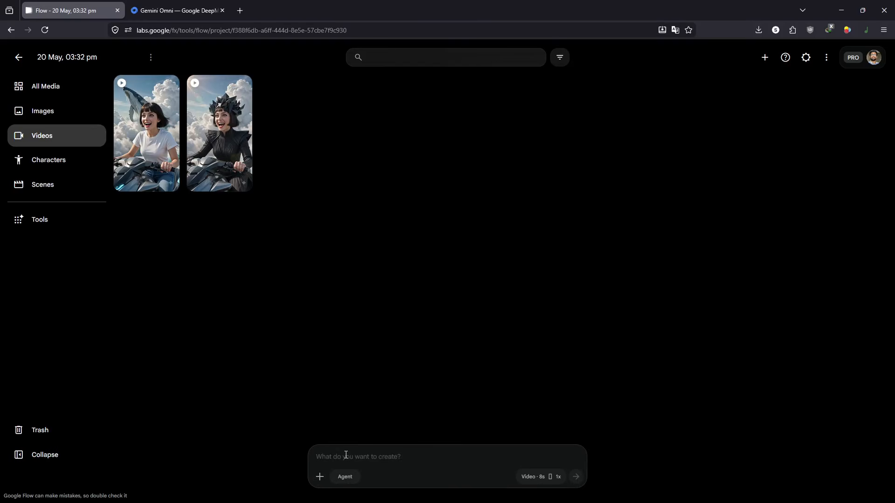
type("@")
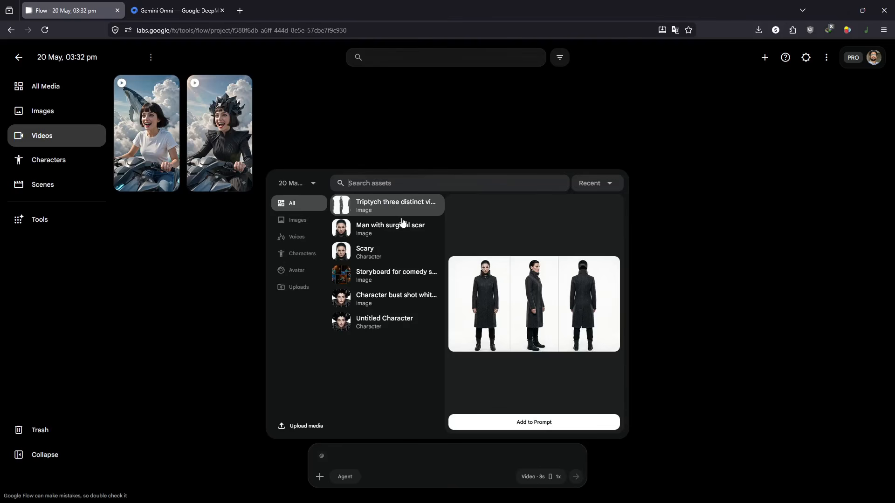
left_click(390, 258)
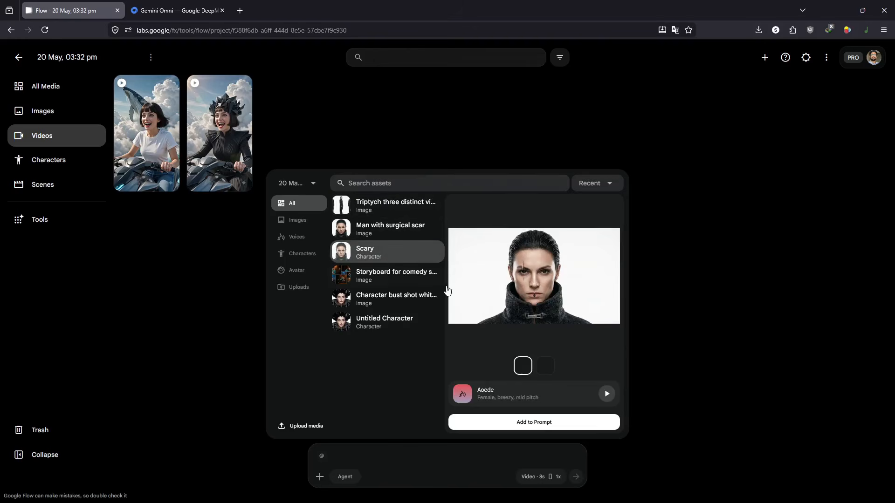
left_click(544, 371)
left_click(544, 367)
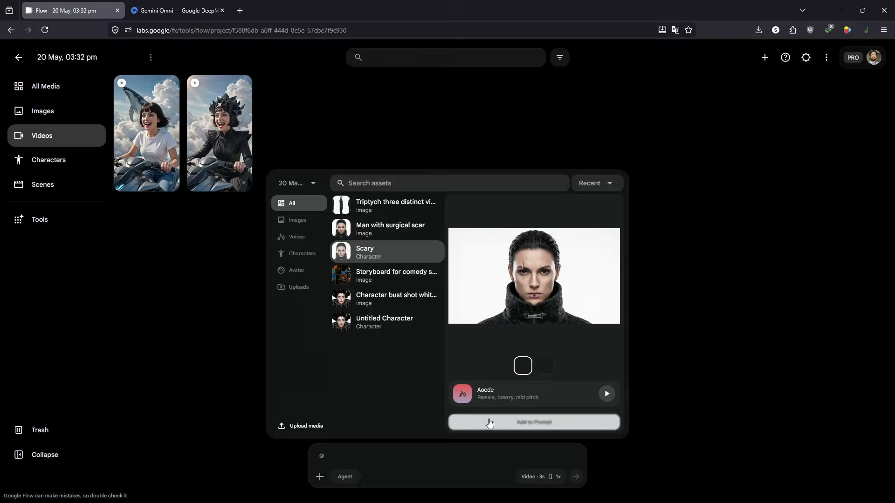
left_click(472, 422)
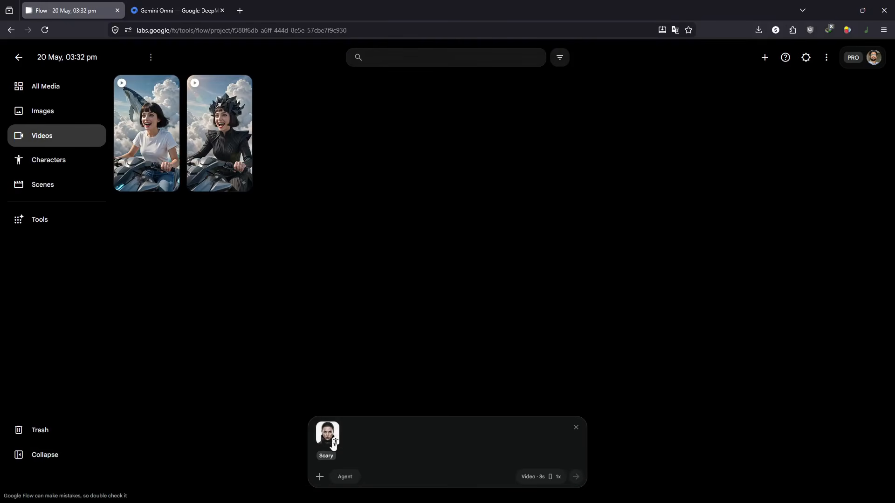
Write after the character reference that "she is running on the terrace and jumping from one building to other"
mouse_move(329, 441)
type("she is running behind")
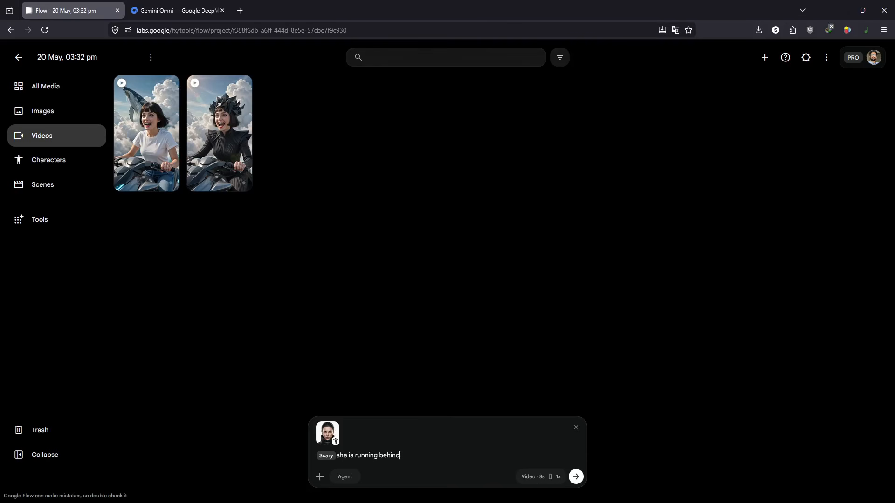
key("ctrl+BackSpace")
key("ctrl+BackSpace")
type("sitting in th")
key("BackSpace")
key("BackSpace")
key("BackSpace")
key("BackSpace")
key("BackSpace")
key("BackSpace")
key("BackSpace")
key("BackSpace")
key("BackSpace")
key("BackSpace")
key("BackSpace")
key("BackSpace")
key("BackSpace")
key("BackSpace")
type("running in the")
key("BackSpace")
key("BackSpace")
key("BackSpace")
key("BackSpace")
key("BackSpace")
key("BackSpace")
key("BackSpace")
type("on the terrace and jumping fro")
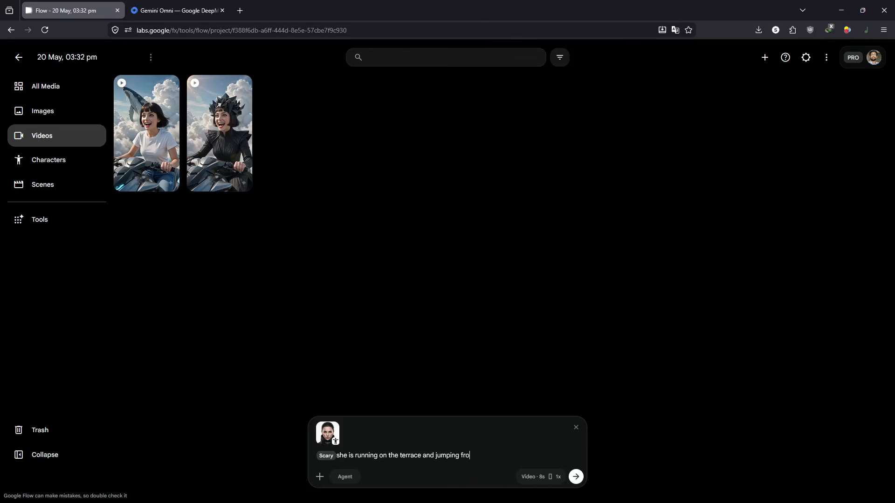
type("m one building to other and the ")
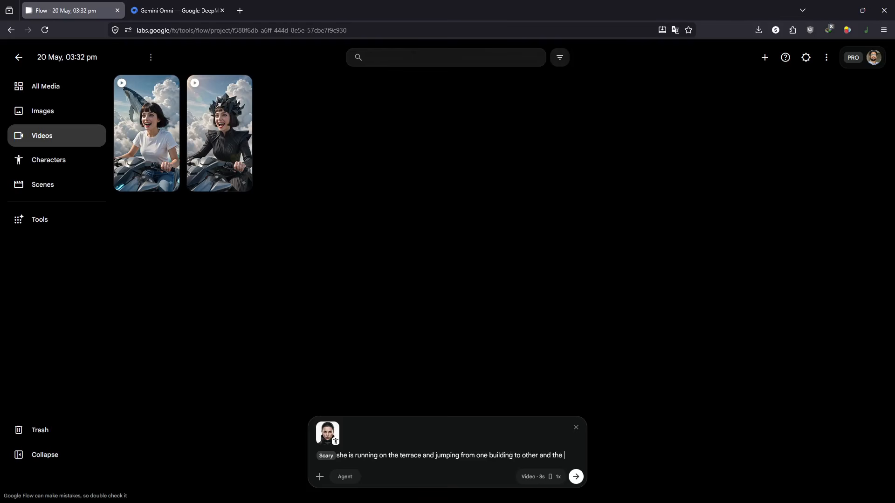
Complete the prompt by stating that the environment is dystopia city, and generate the video
type("envirm")
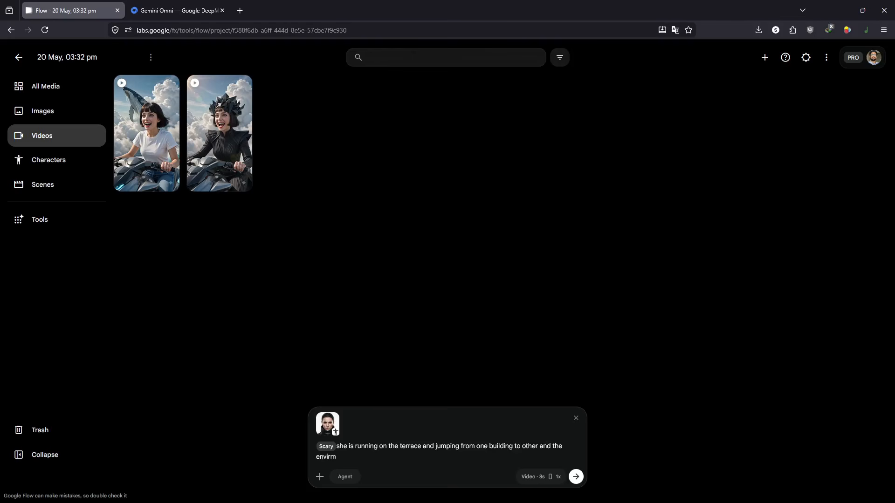
key("BackSpace")
key("BackSpace")
type("onment is dystopia city")
left_click(577, 478)
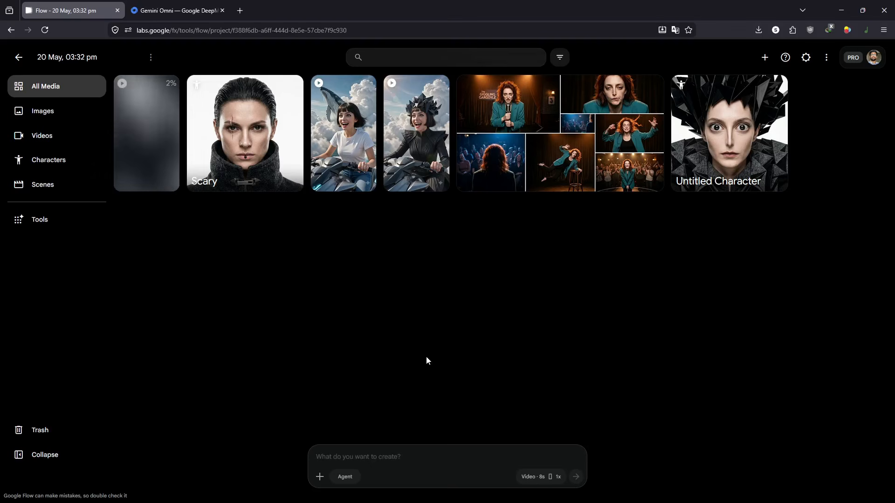
Switch to the Gemini Omni page on Google DeepMind, open its prompt guide and look at the prompt elements such as shot framing and style
left_click(177, 10)
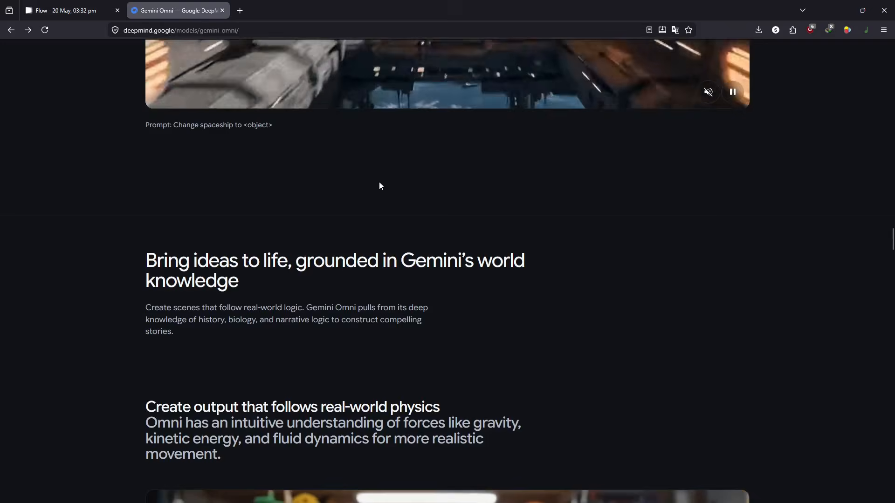
scroll(397, 233, "up", 15)
scroll(398, 238, "up", 15)
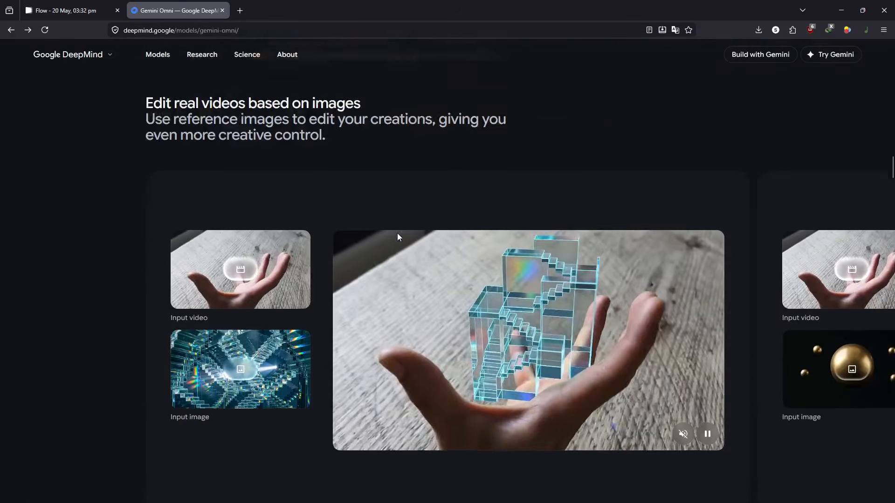
scroll(398, 234, "up", 15)
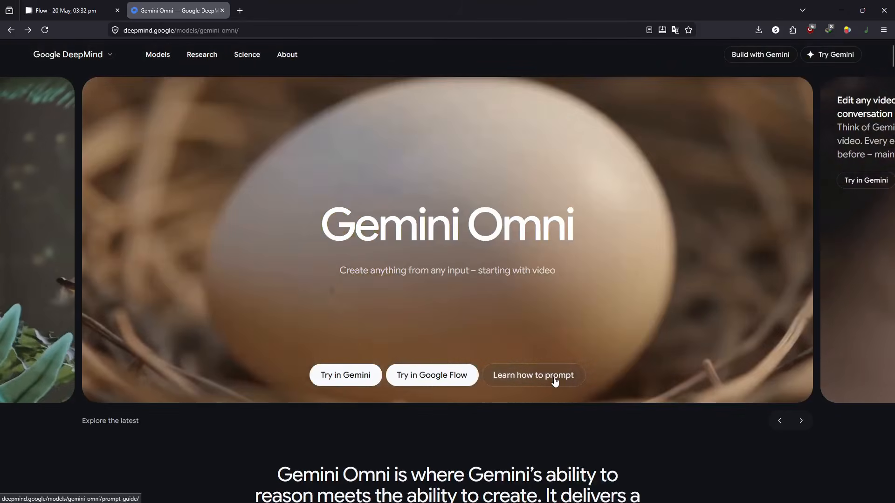
right_click(549, 383)
left_click(545, 381)
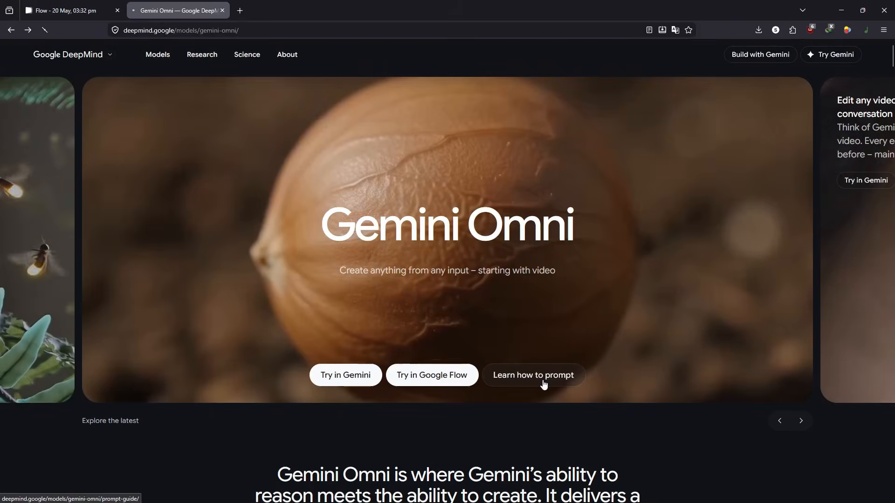
scroll(340, 217, "down", 15)
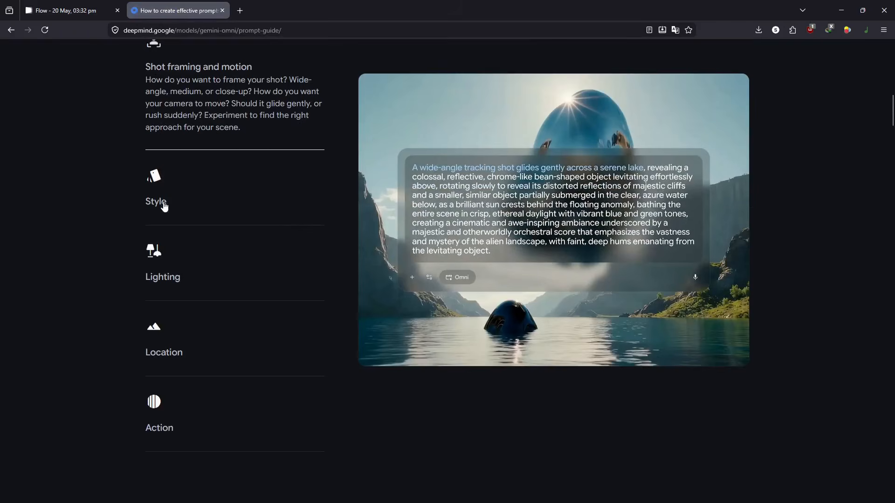
Examine the style element in the Gemini Omni prompt guide and look through its sections on iterative editing and real world knowledge
left_click(164, 205)
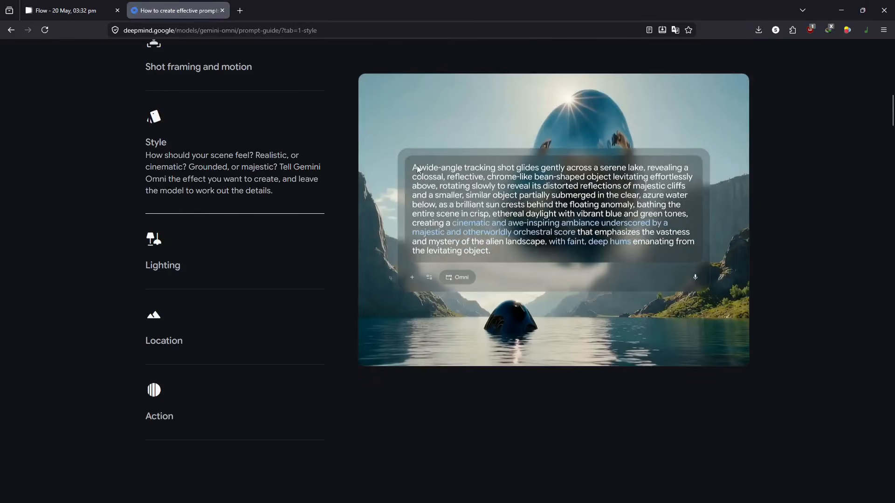
scroll(604, 223, "down", 10)
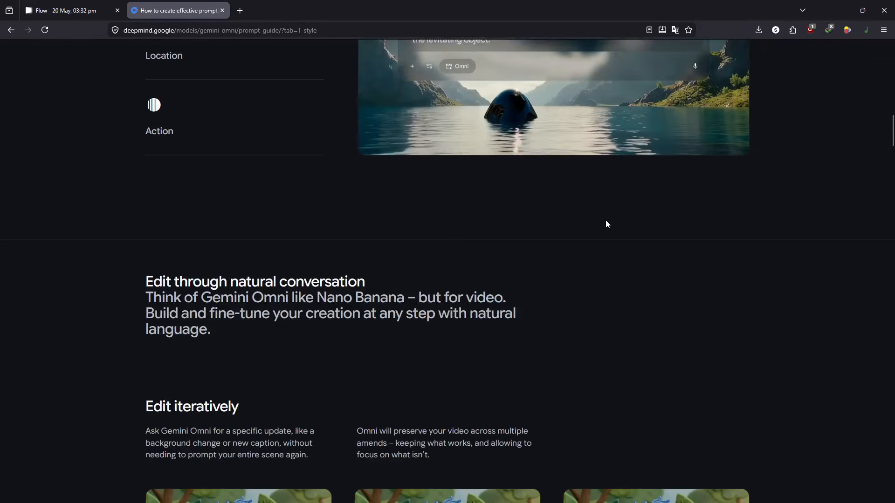
scroll(600, 222, "down", 20)
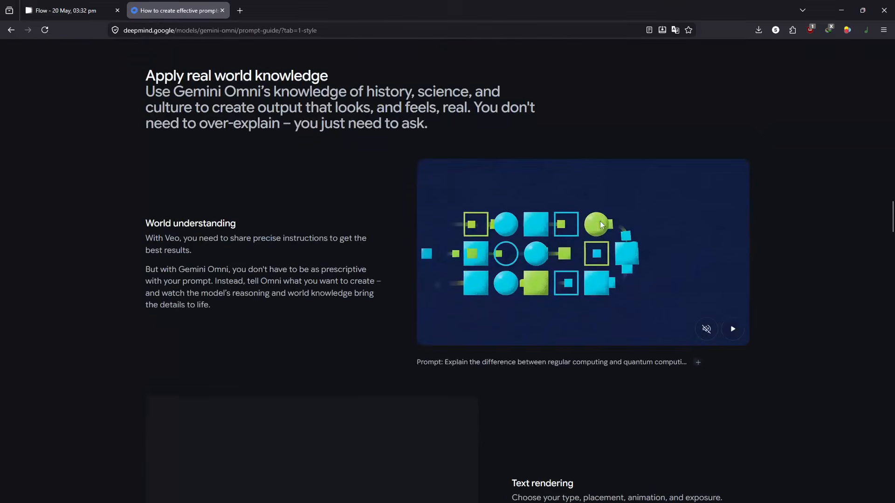
scroll(388, 275, "up", 20)
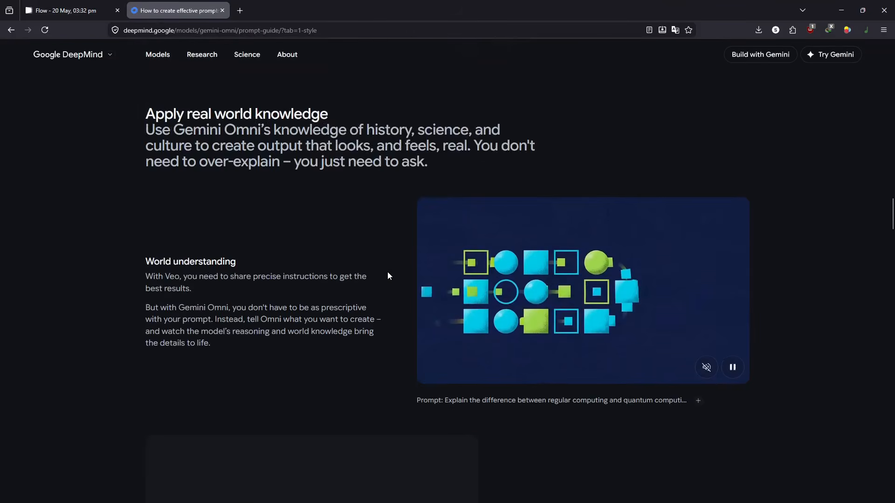
scroll(388, 272, "up", 10)
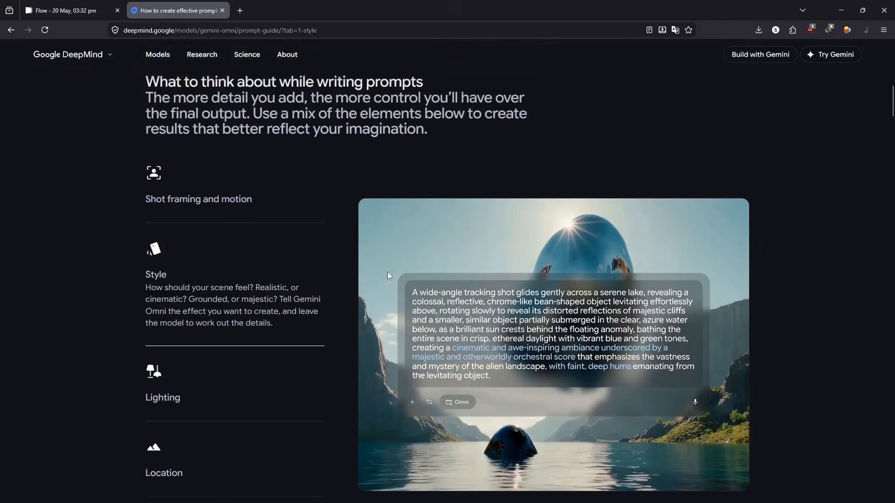
Switch back to Google Flow and check the available video models, the credit cost of a generation and the account's Flow credits
left_click(70, 10)
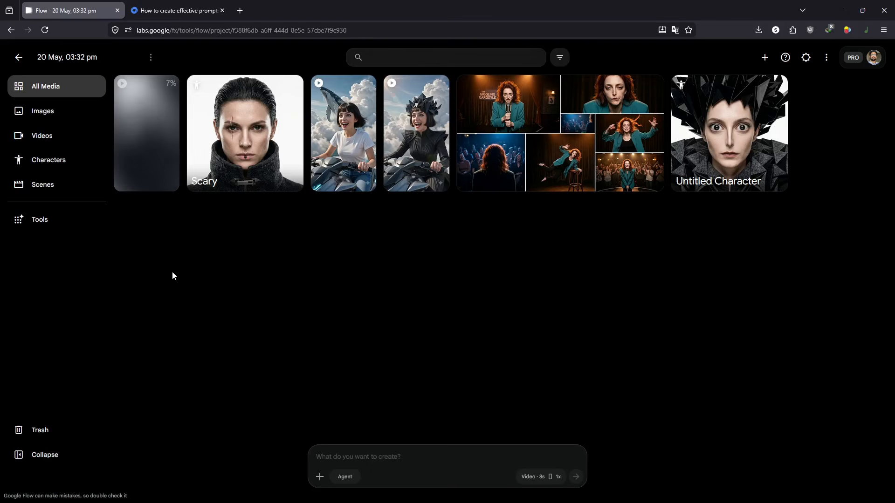
left_click(539, 477)
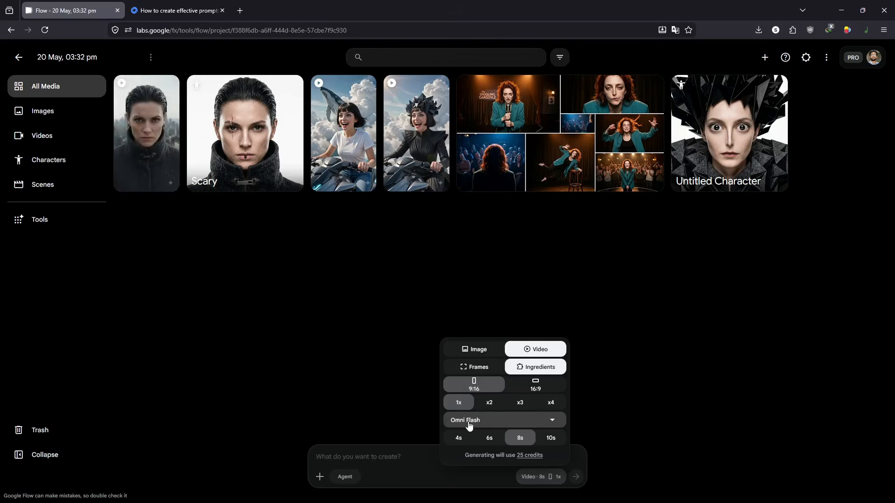
left_click(506, 421)
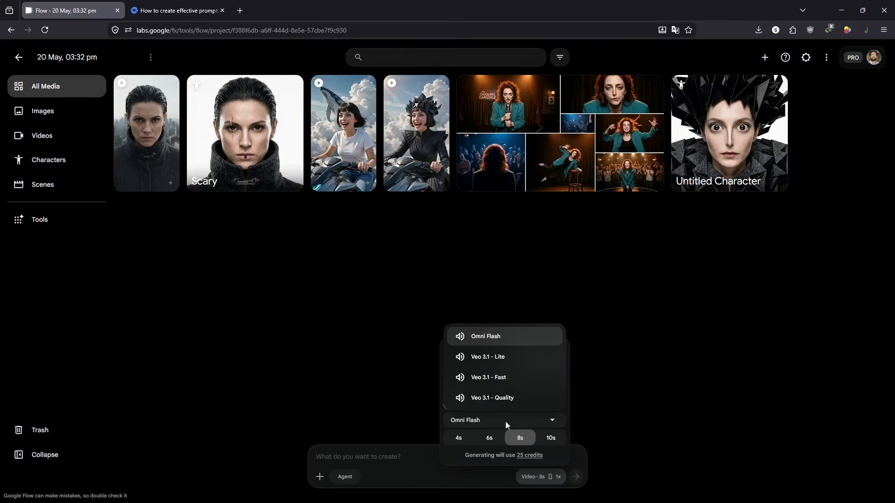
left_click(506, 422)
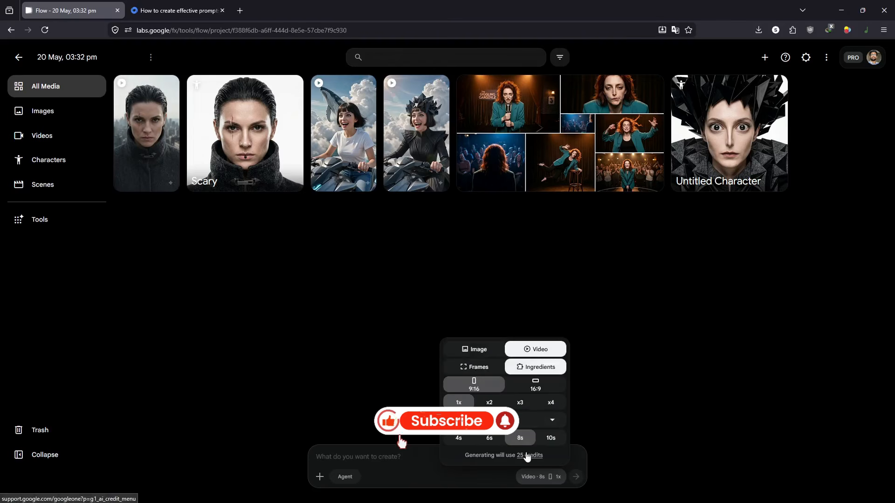
left_click(875, 57)
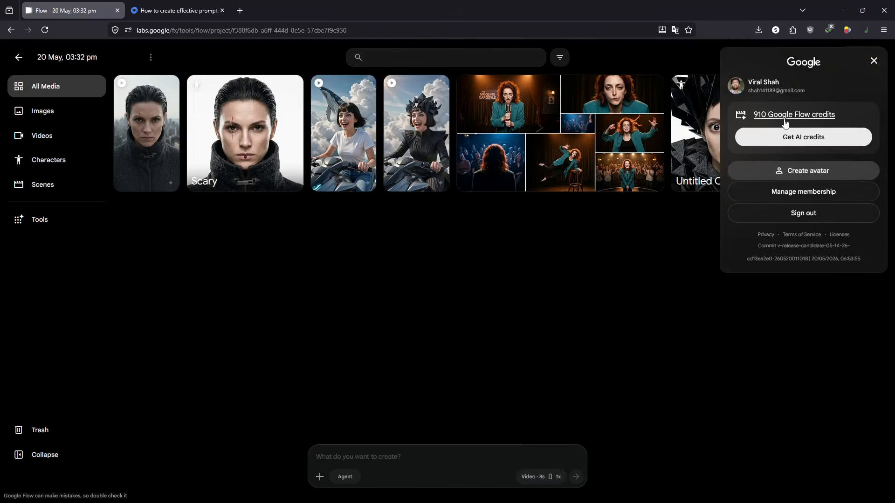
left_click(461, 351)
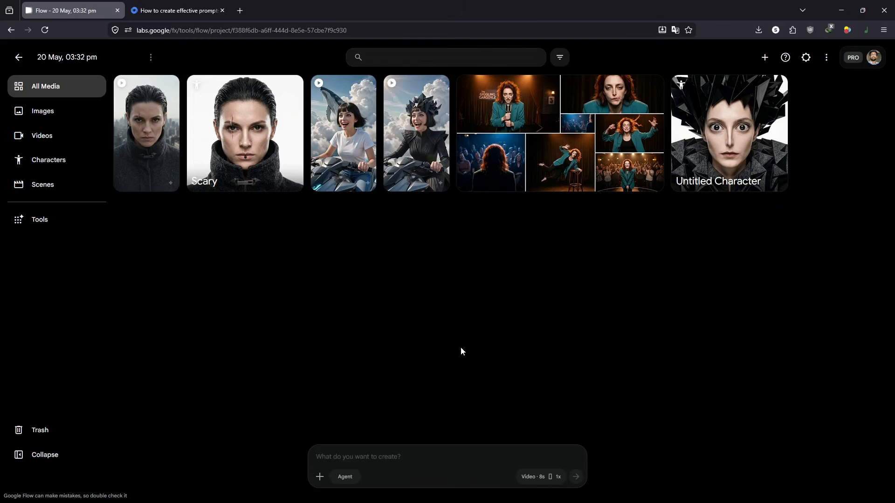
Open the generated terrace-running video, play it, review an earlier moment of it and return to the project media
left_click(149, 151)
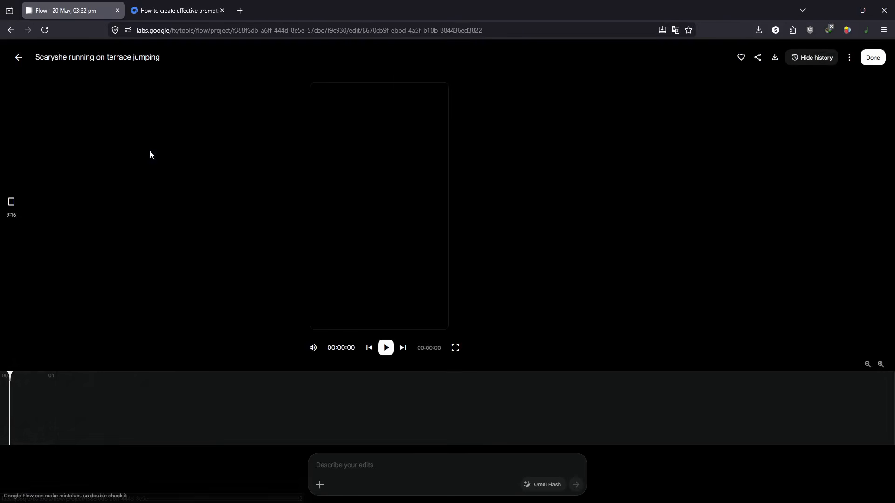
left_click(390, 349)
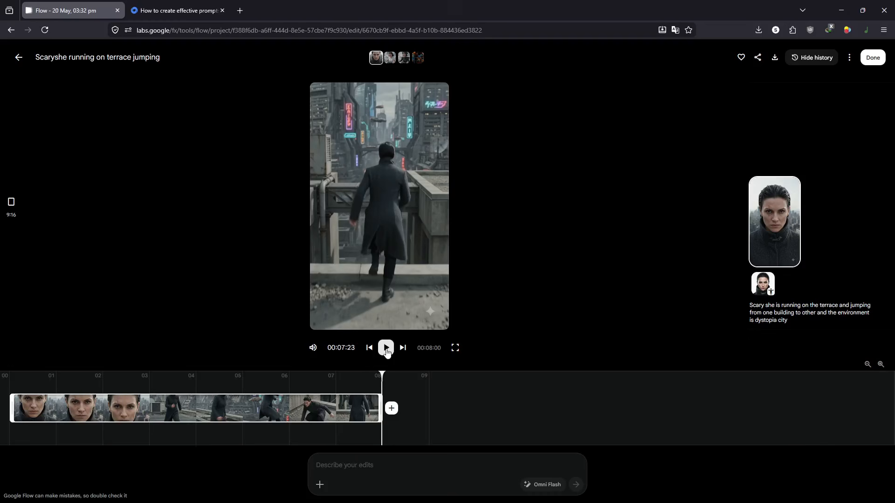
mouse_move(149, 384)
left_mouse_down()
mouse_move(10, 385)
mouse_move(333, 395)
mouse_move(10, 398)
mouse_move(140, 396)
left_mouse_up()
left_click(873, 57)
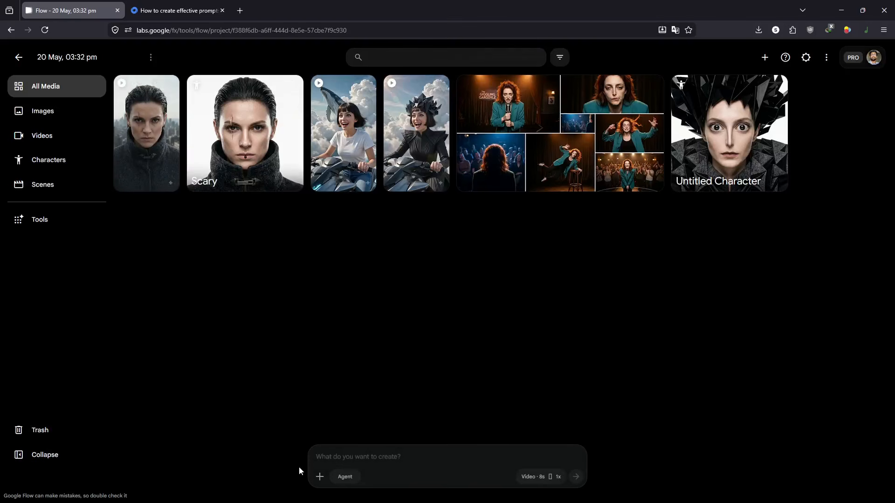
Add the generated terrace-running video to a new prompt as its reference
left_click(319, 476)
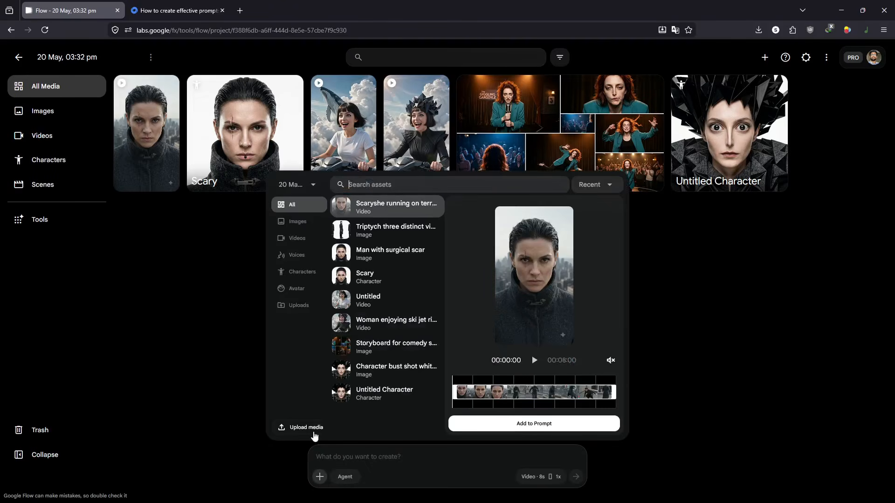
left_click(333, 450)
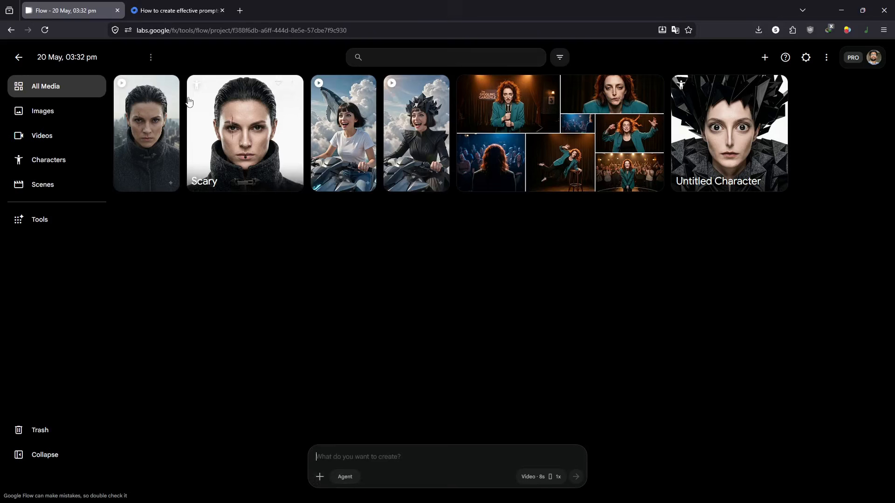
left_click(168, 86)
mouse_move(176, 157)
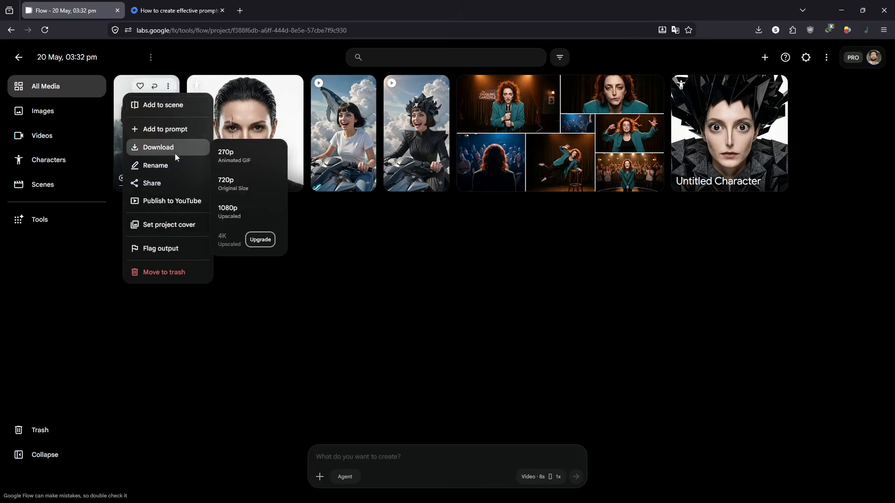
left_click(187, 131)
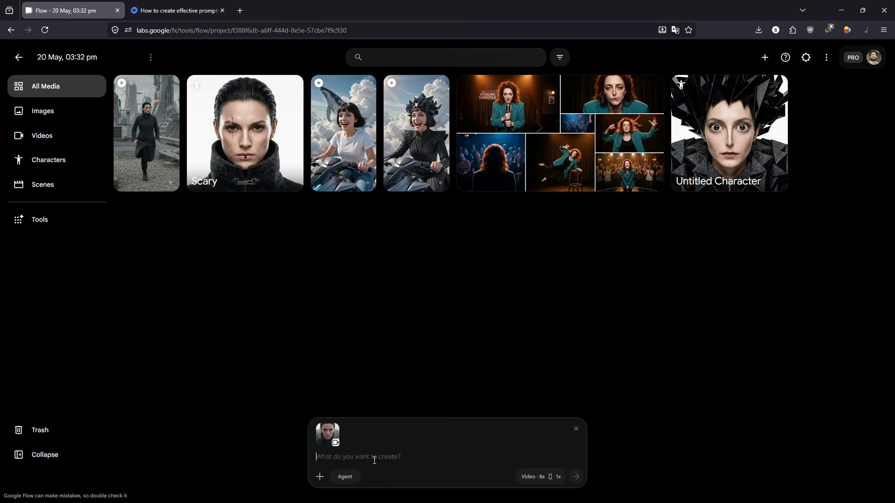
Write the prompt "i want to add rain in the scene along with spaceships flying in the city"
type("i want to ad")
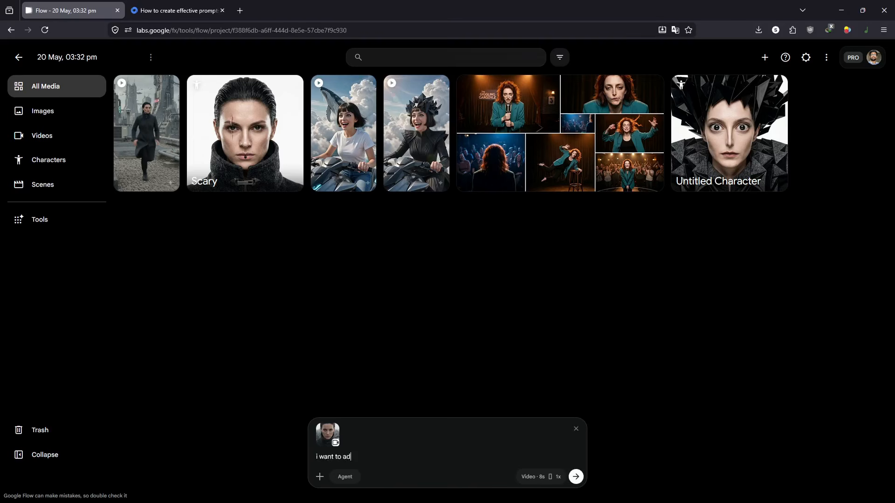
type("d rain in the scene al")
type("ong with spaceships flying in the")
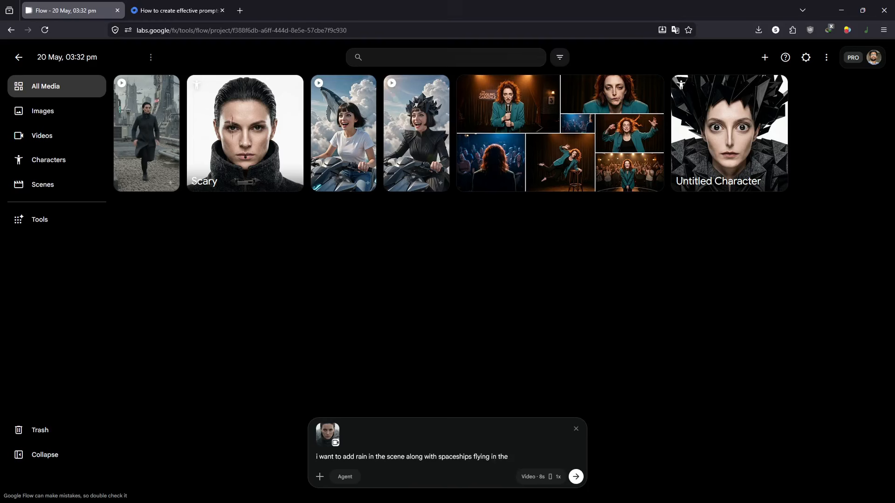
Complete the prompt with "and i want the character clothes to be more futuristic like we see in the movies", and generate the video
type("and i want the character clothes to be more futuristic like we see i")
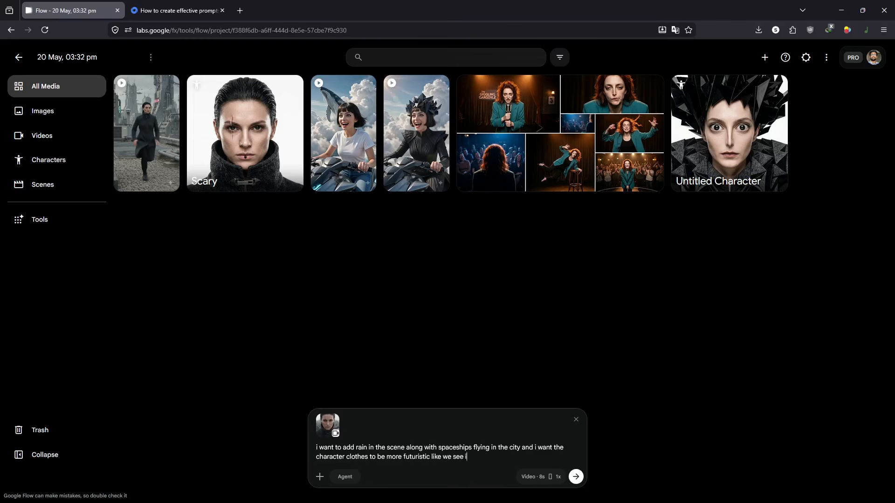
type("n the movies")
left_click(577, 478)
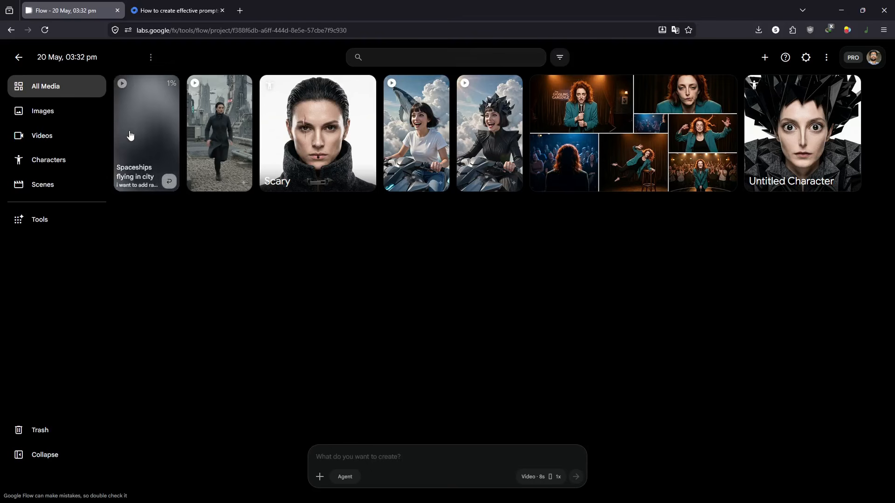
Download the original terrace-running video at 720p original size, view it in PotPlayer and close the player
mouse_move(240, 190)
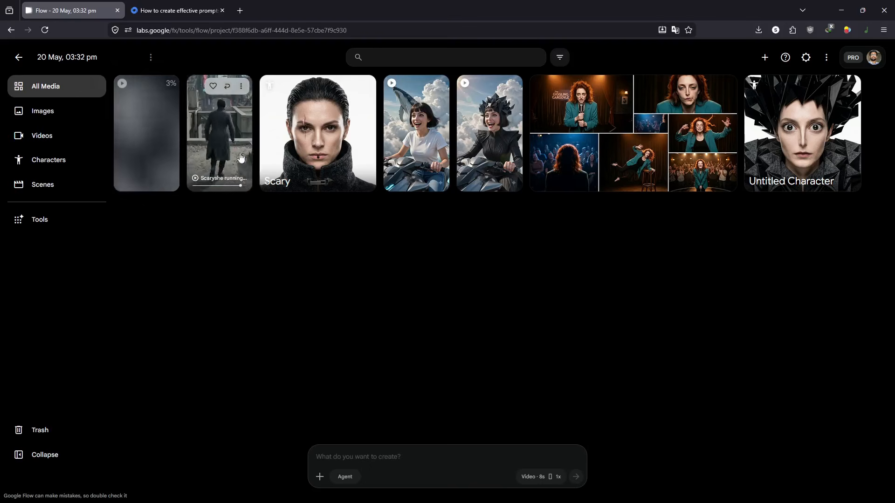
left_click(240, 87)
mouse_move(256, 150)
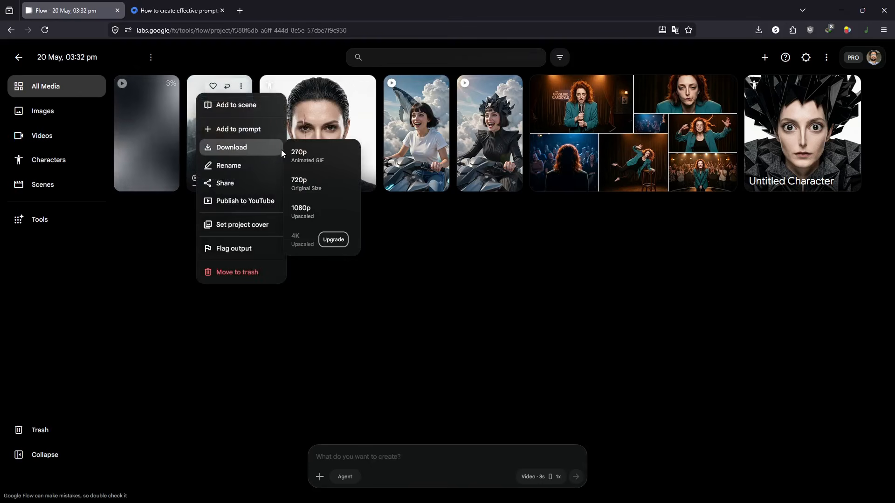
left_click(325, 188)
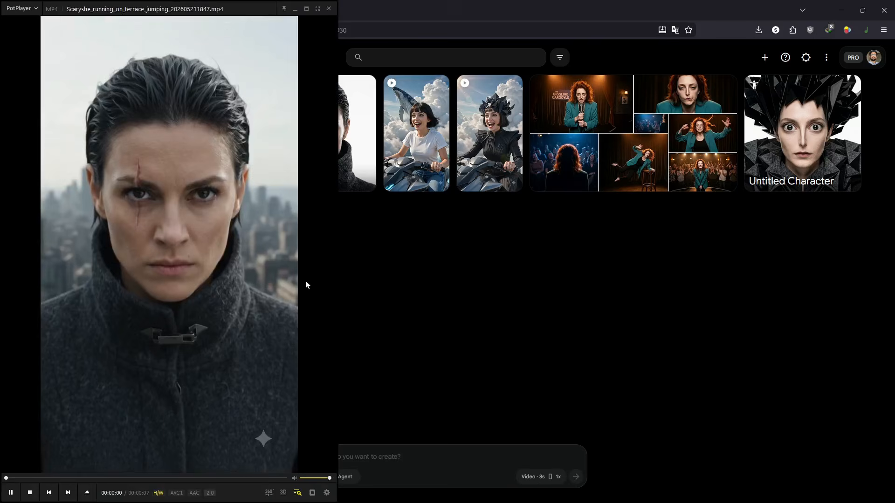
left_click(252, 350)
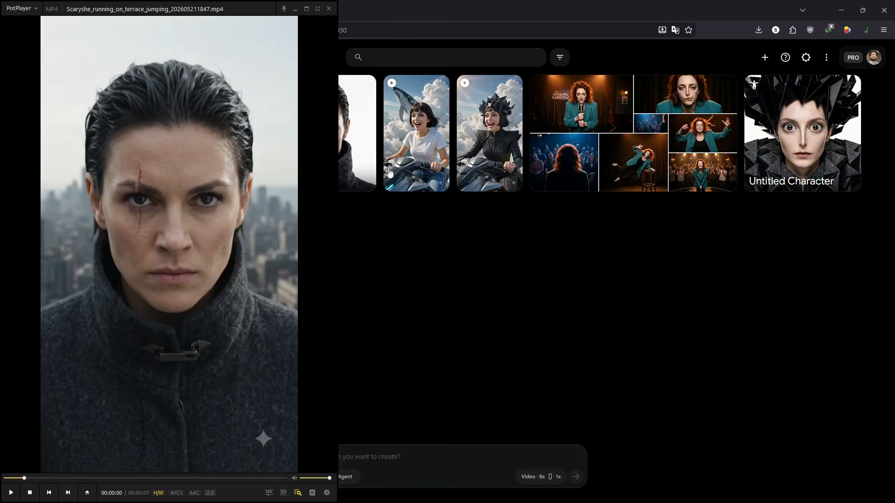
left_click(329, 9)
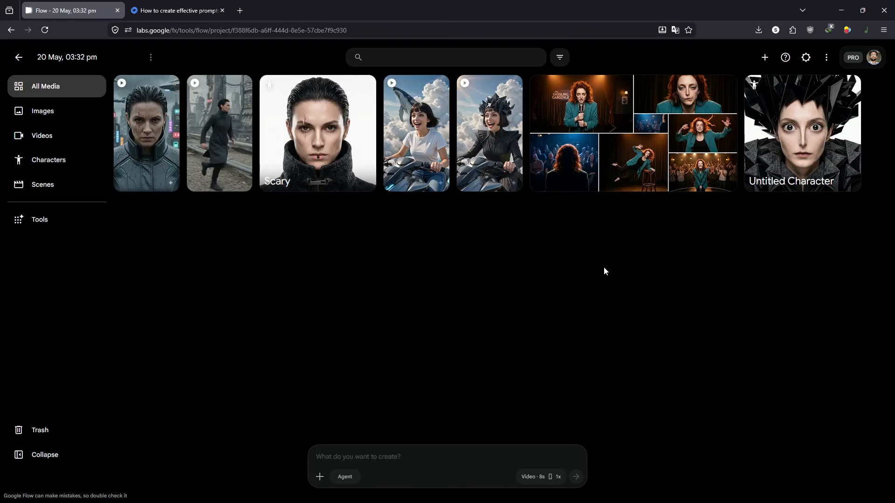
Open the newly generated video with spaceships and play it to the end, pausing to inspect the rain and the futuristic clothes
left_click(140, 158)
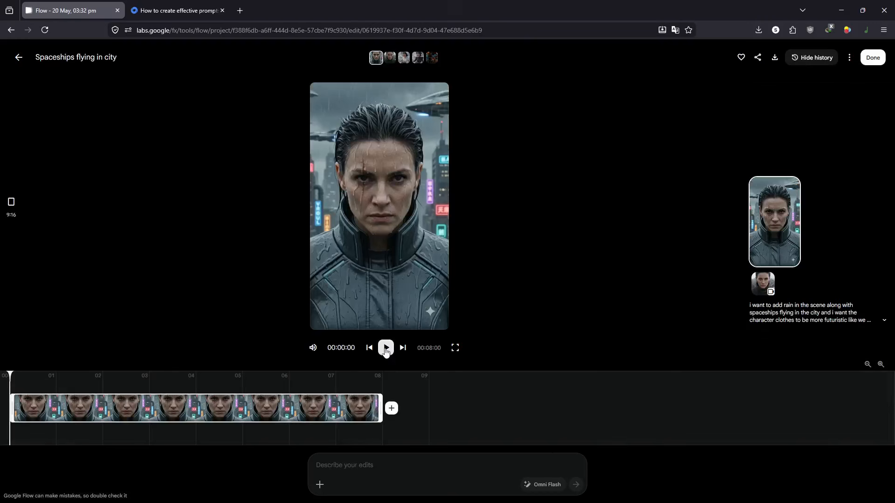
left_click(386, 348)
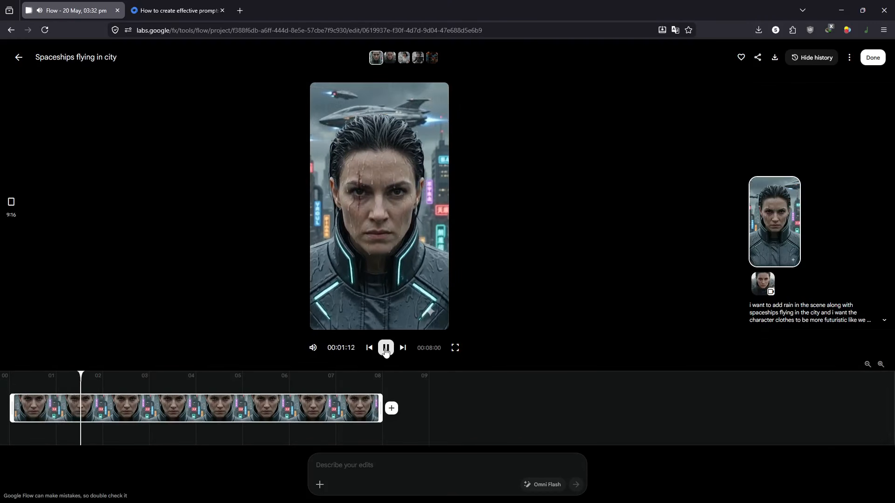
left_click(386, 348)
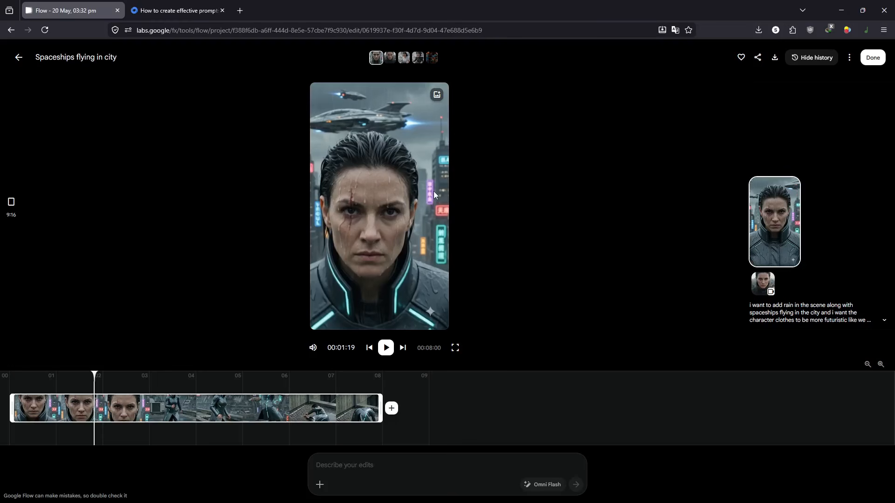
left_click(386, 348)
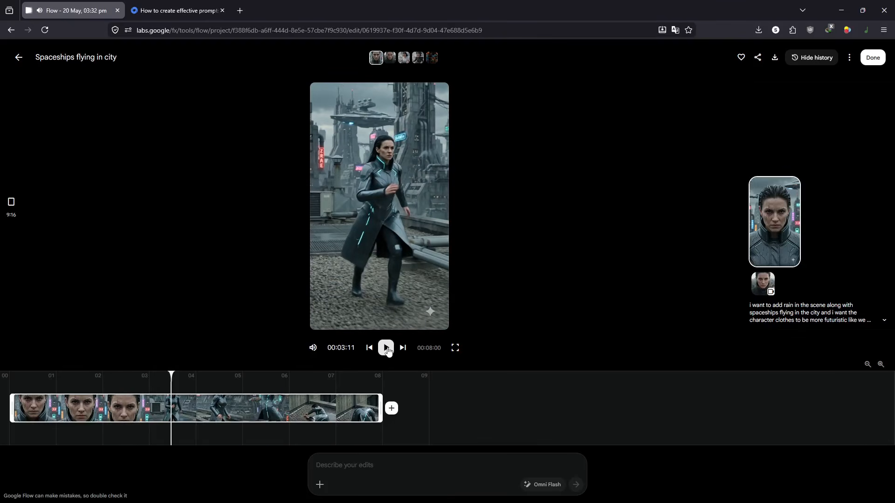
left_click(386, 348)
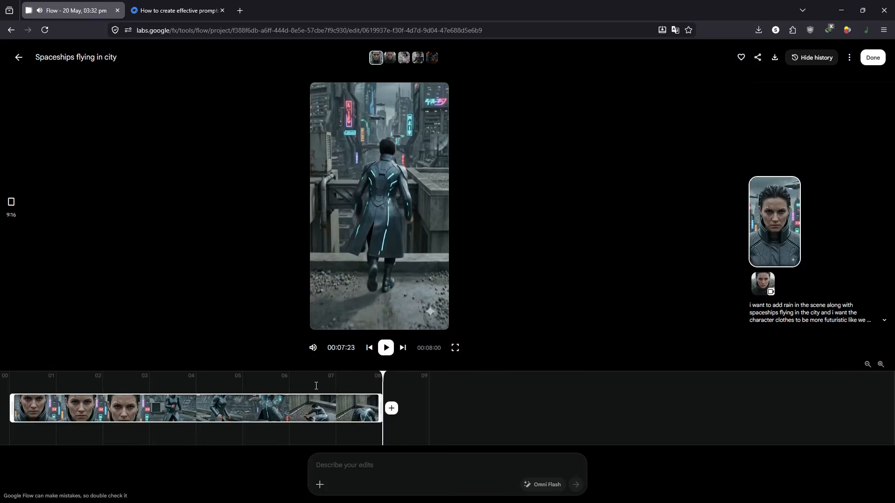
Review the final seconds of the spaceship video, replay it from the start and return to the project media
mouse_move(317, 386)
left_mouse_down()
mouse_move(235, 389)
mouse_move(351, 393)
mouse_move(255, 395)
mouse_move(323, 395)
left_mouse_up()
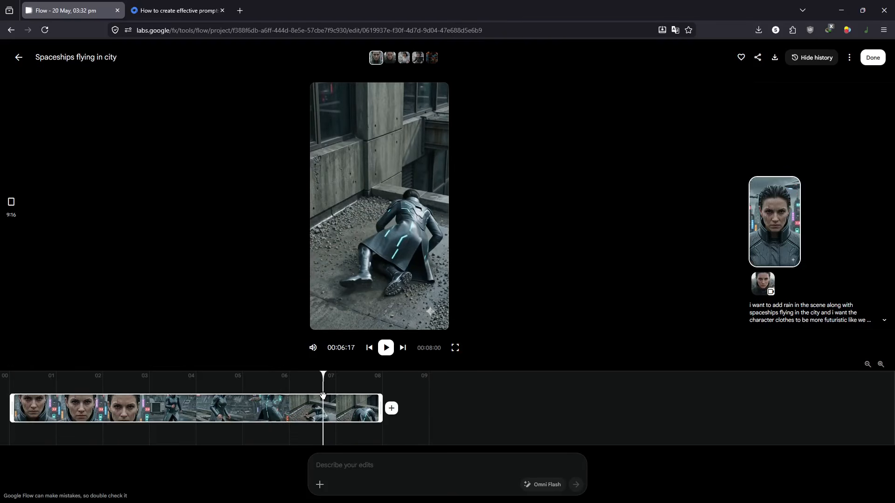
left_click_drag(323, 395, 1, 400)
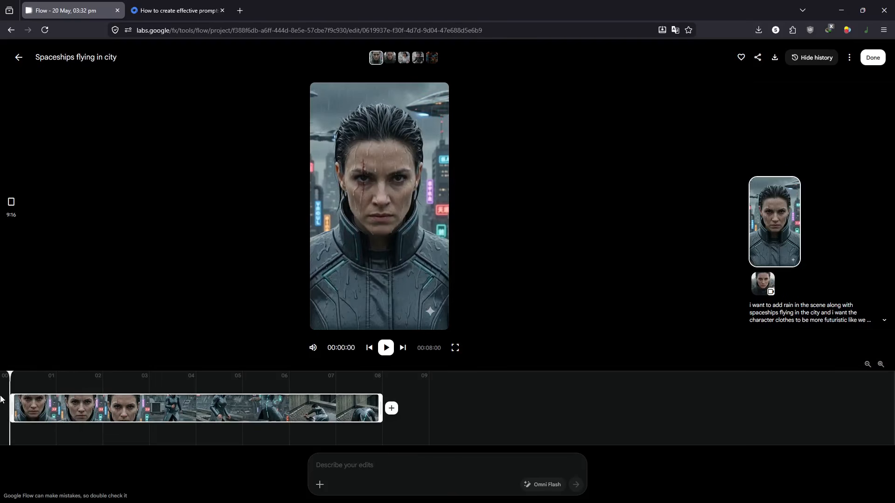
left_click(390, 350)
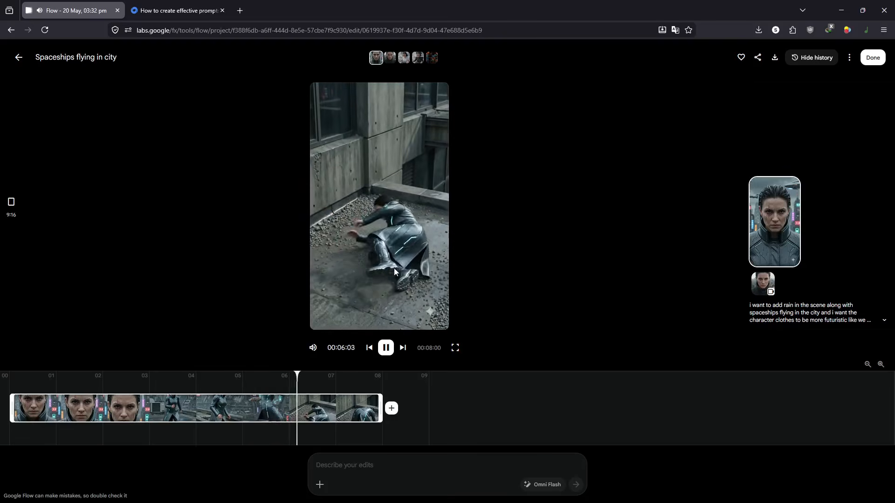
left_click(395, 306)
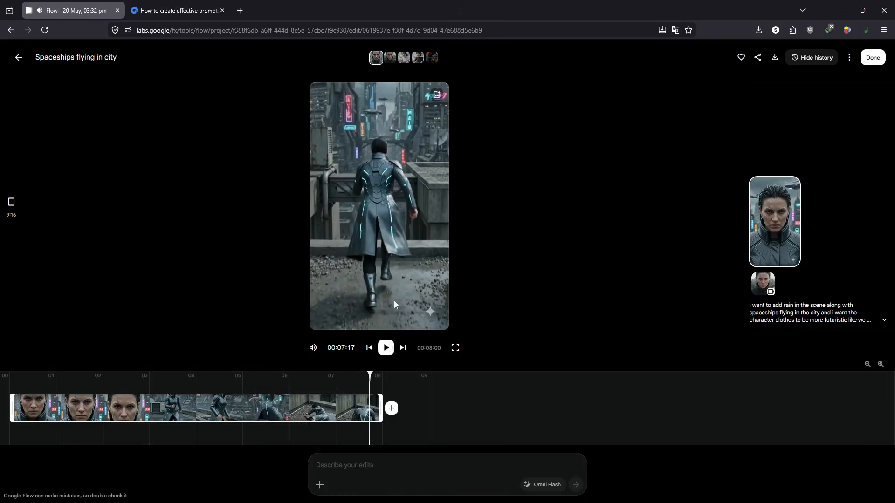
left_click(379, 324)
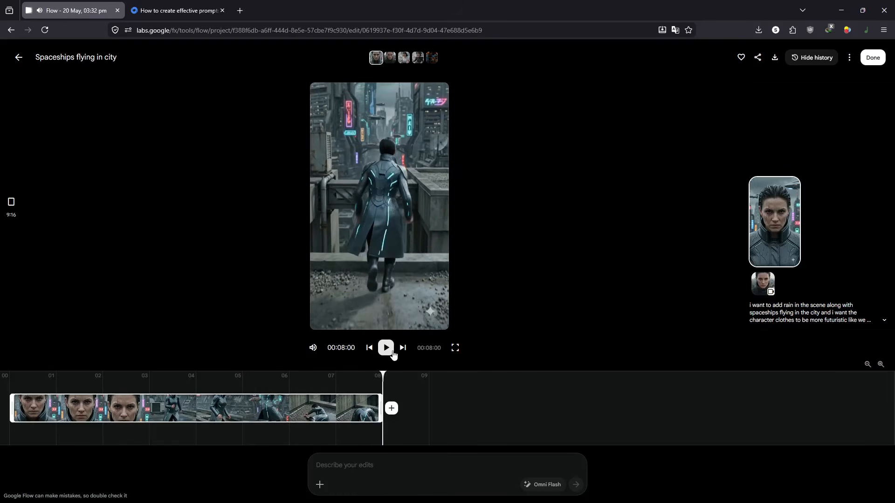
left_click(873, 59)
left_click_drag(381, 372, 2, 381)
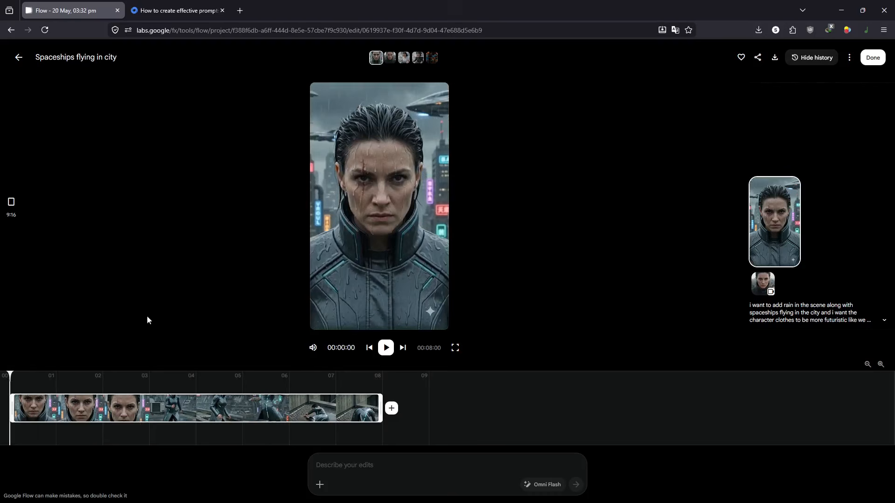
left_click(869, 57)
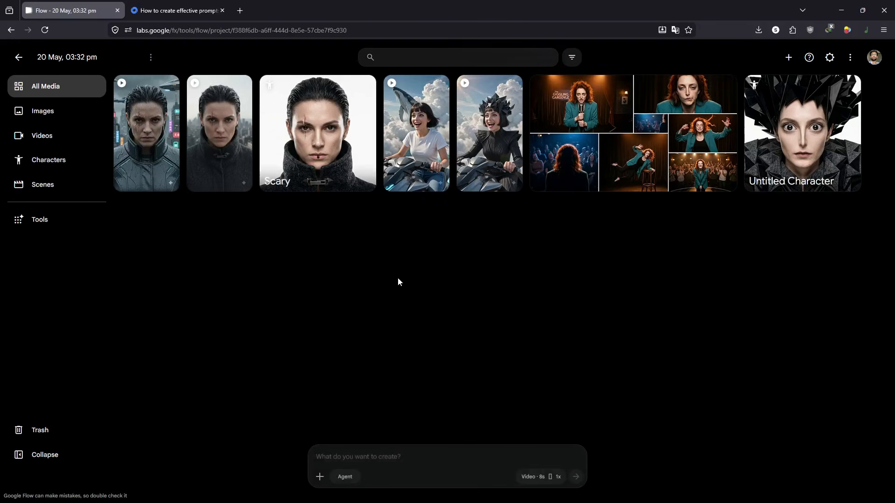